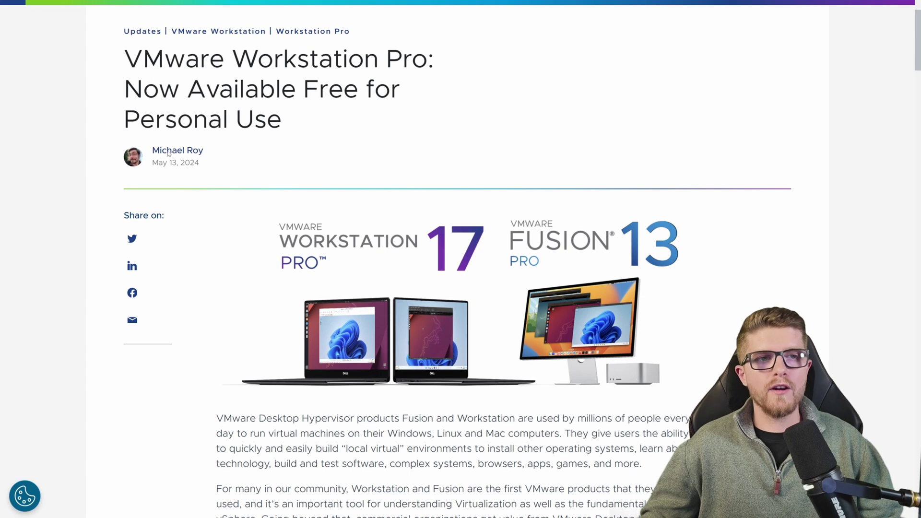
Follow the VMware Workstation Pro download link in the article to the Broadcom support sign-in page
scroll(183, 192, down, 5)
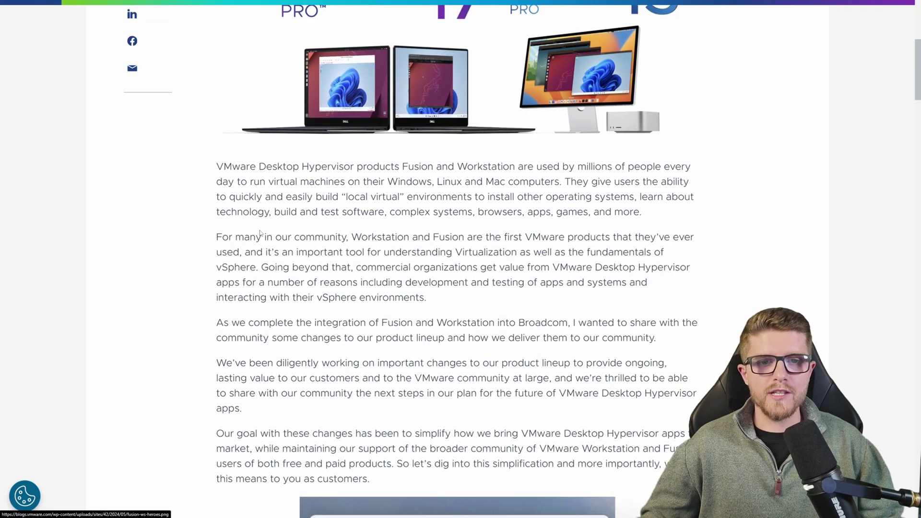
scroll(261, 226, down, 10)
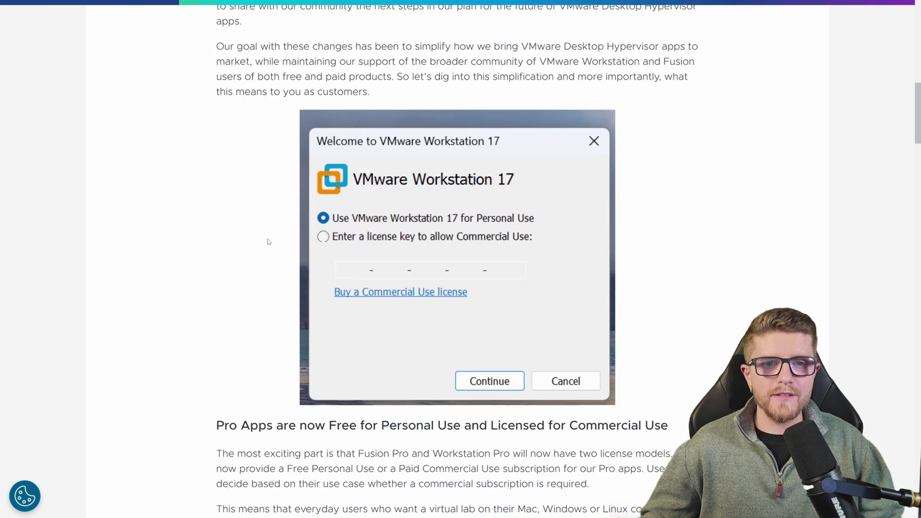
scroll(269, 241, down, 4)
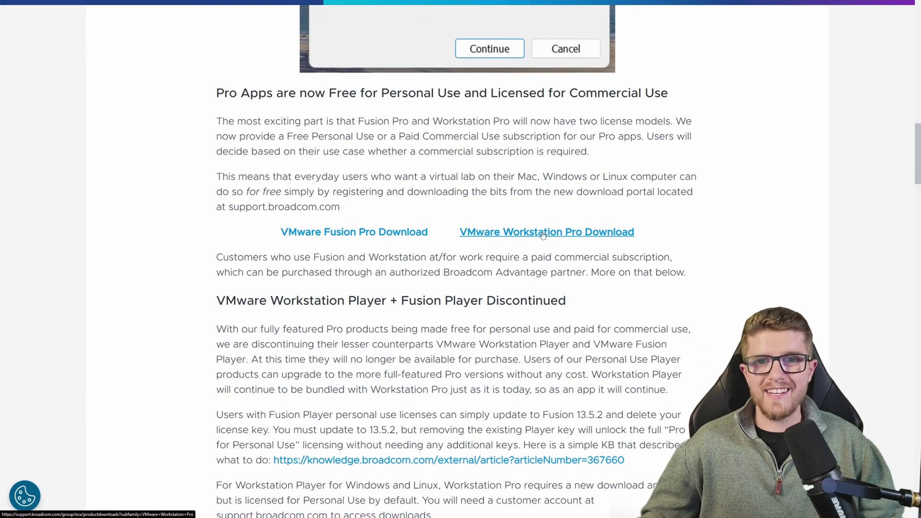
click(542, 234)
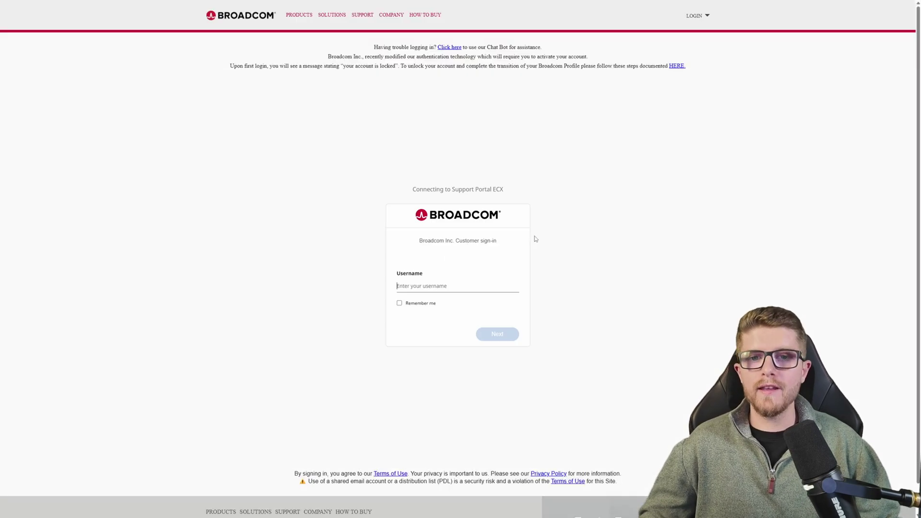
click(536, 239)
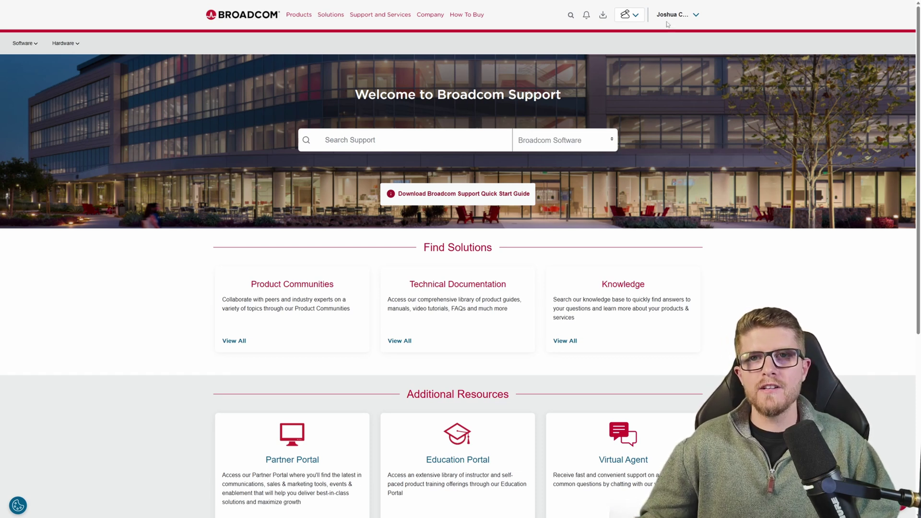
Switch the Broadcom support portal to the VMware Cloud Foundation division
click(603, 15)
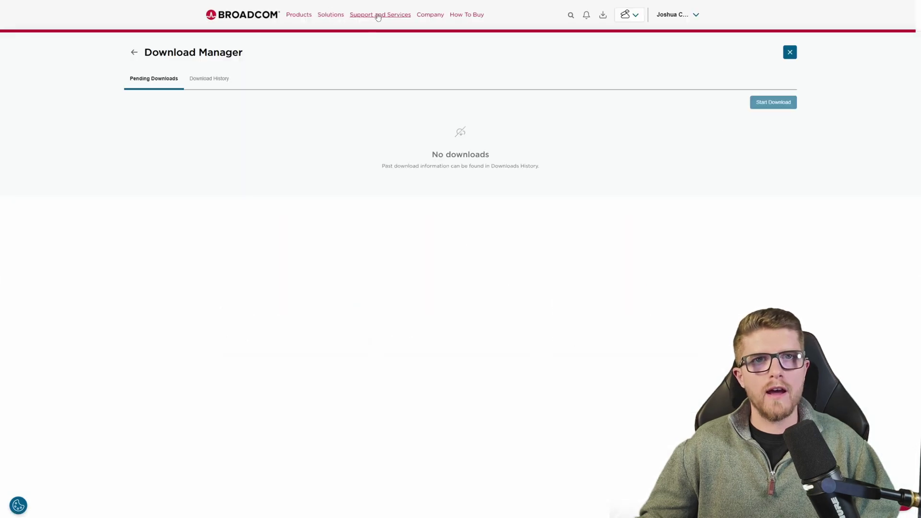
click(664, 16)
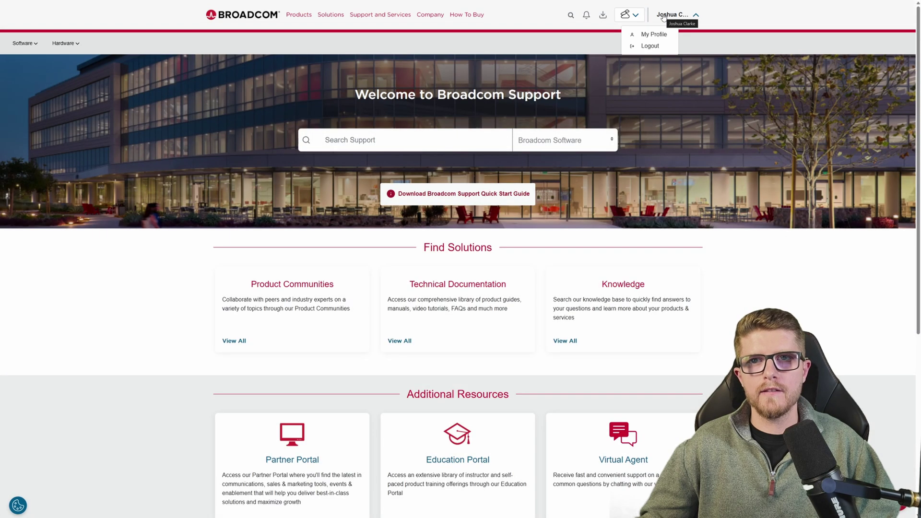
click(626, 16)
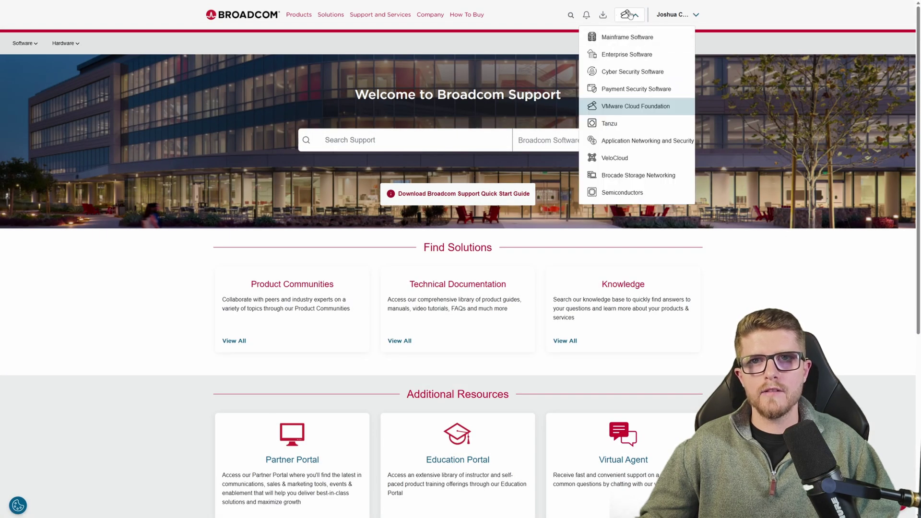
click(622, 102)
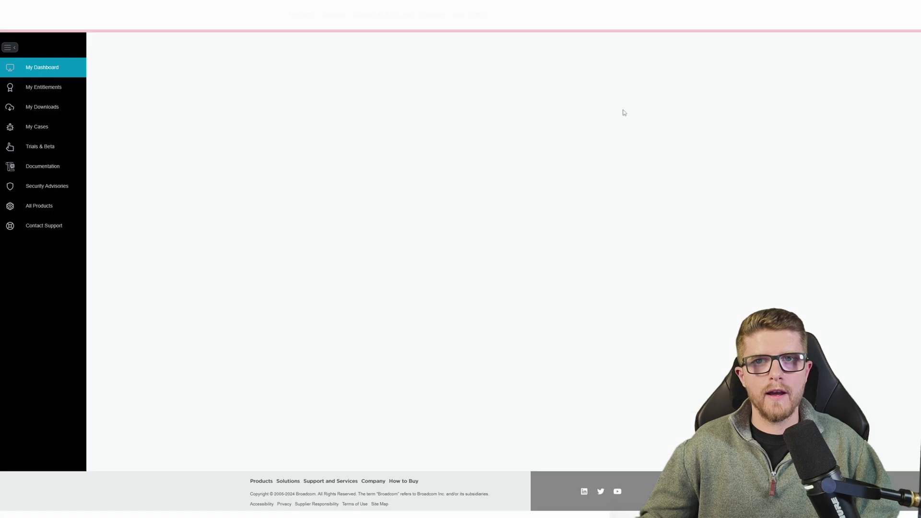
Go to My Downloads and open the list of free software downloads
click(46, 68)
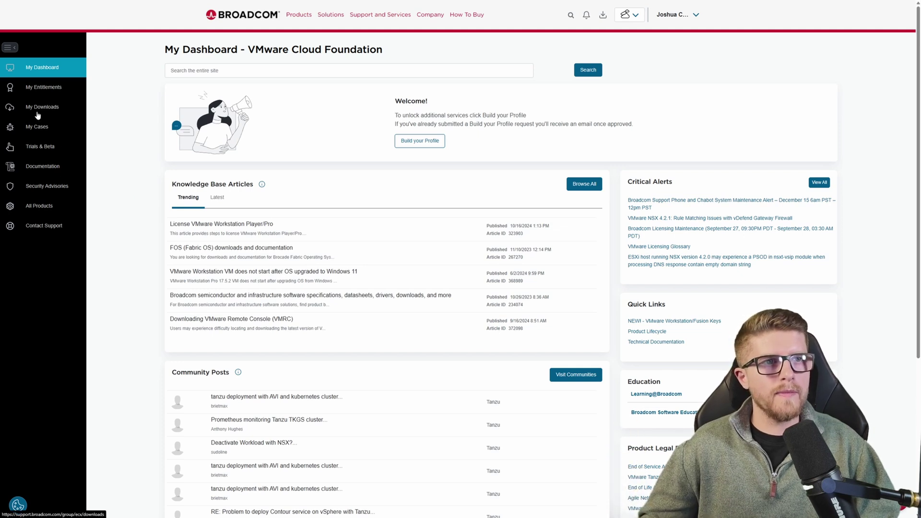
click(41, 108)
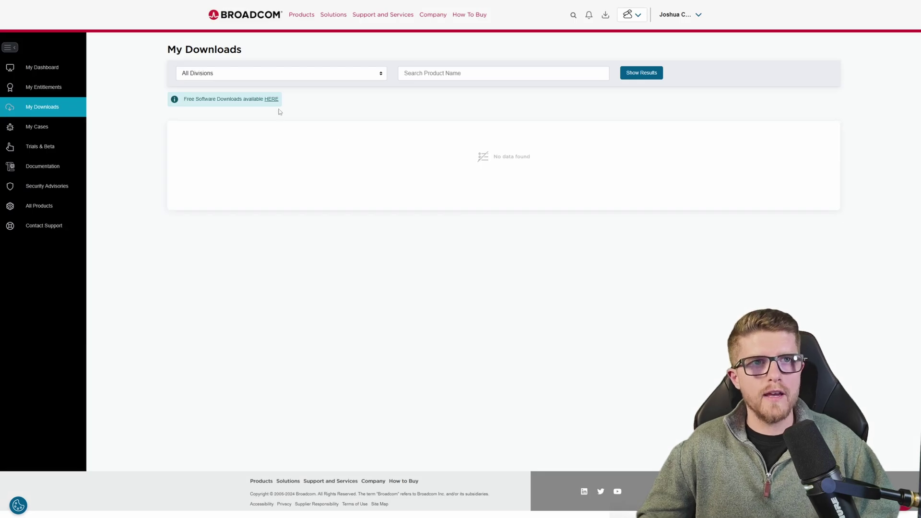
drag(183, 102, 256, 104)
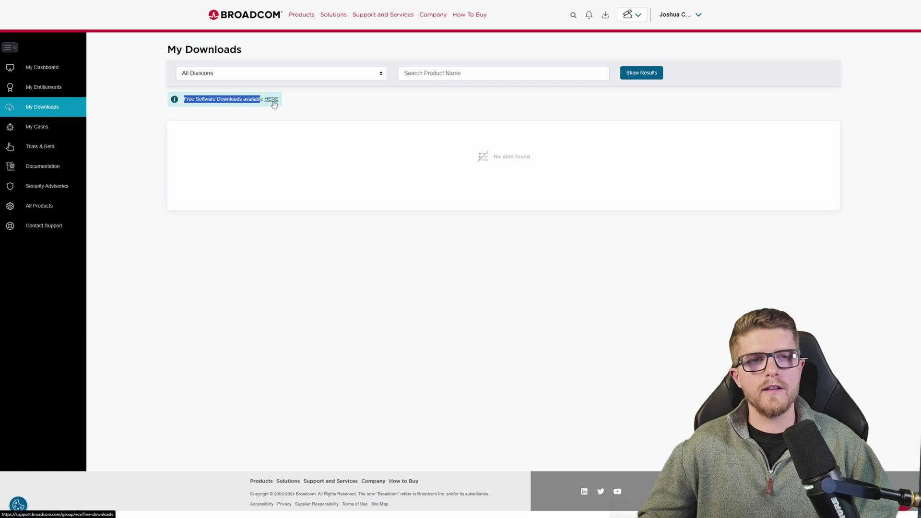
click(273, 99)
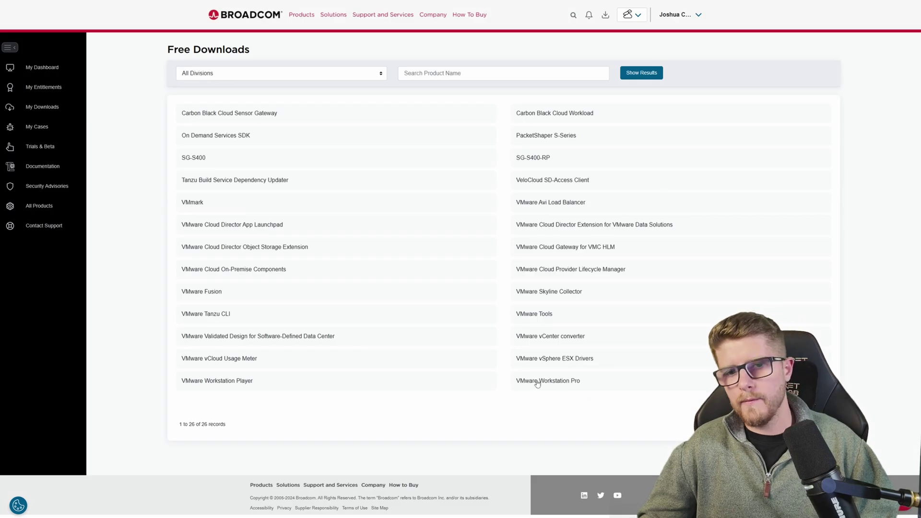
Open the VMware Workstation Pro 17.0 for Windows downloads for release 17.6.3
key(ctrl+plus)
scroll(568, 417, down, 1)
scroll(562, 408, down, 1)
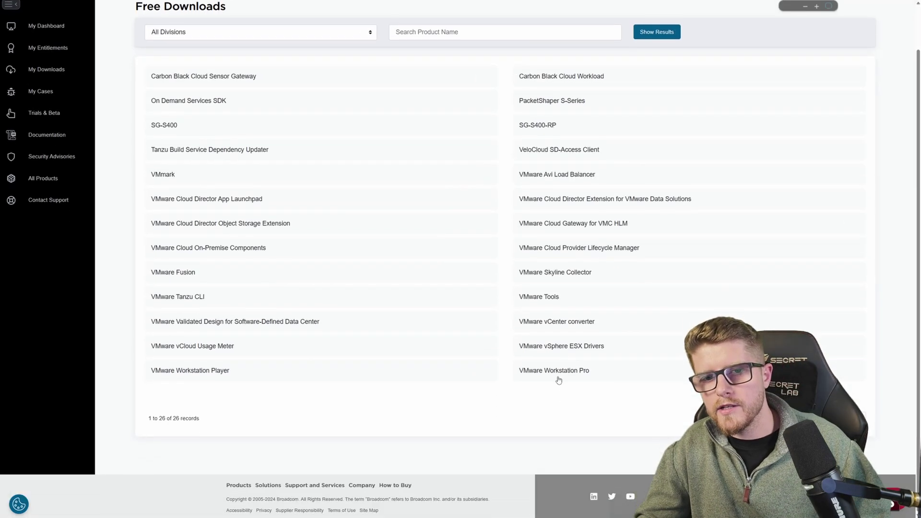
click(560, 371)
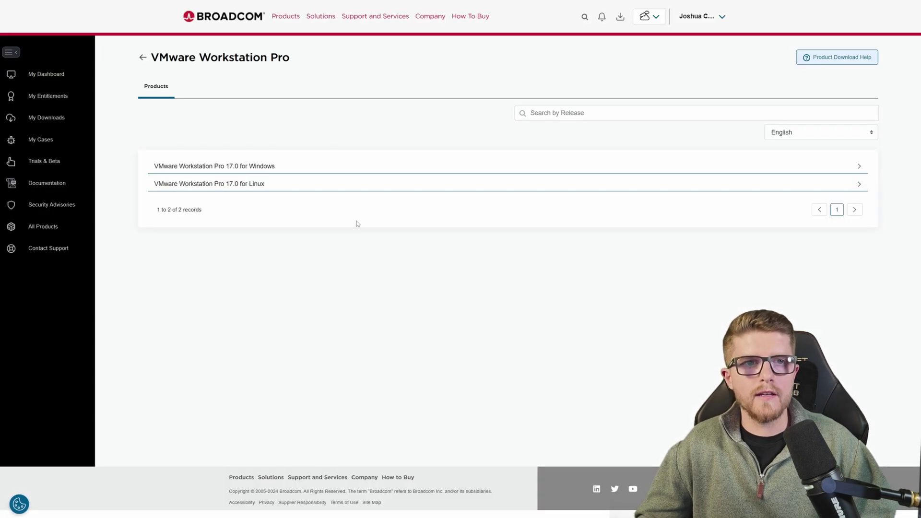
click(859, 168)
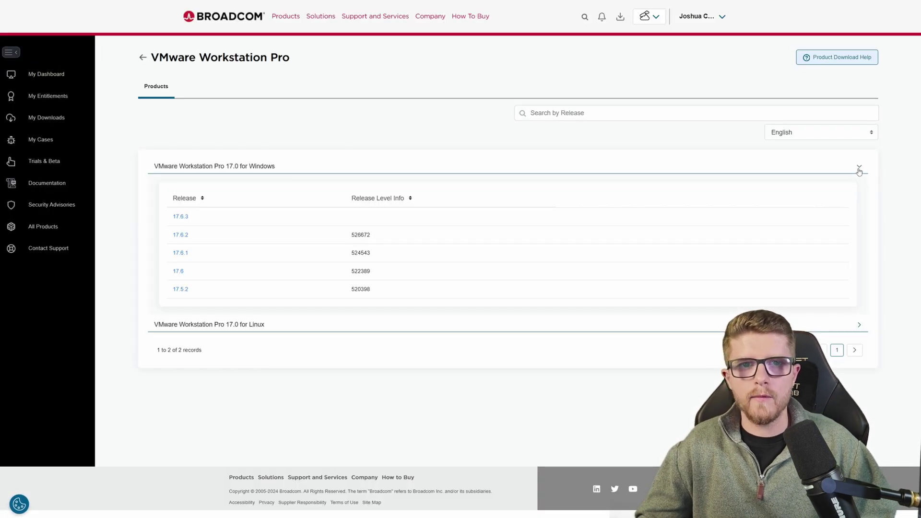
click(181, 217)
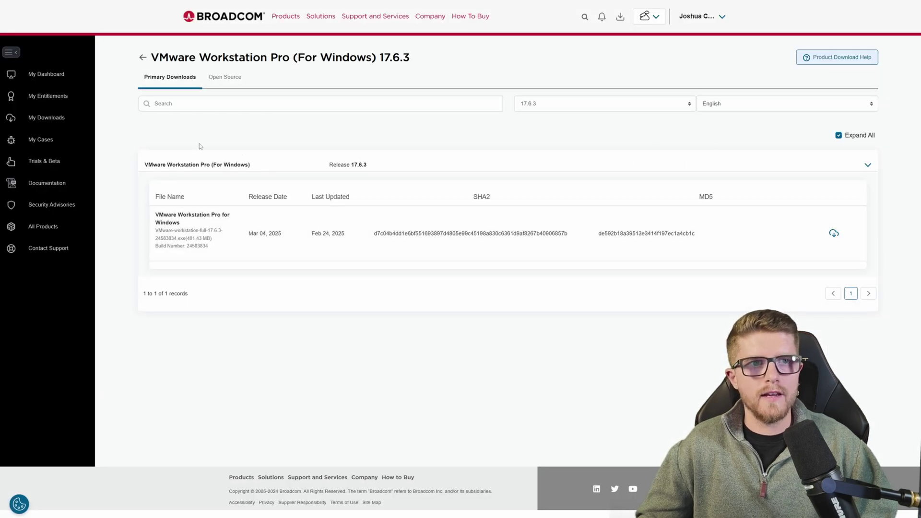
Proceed through the additional verification, submit the agreed trade compliance conditions, and download the Workstation Pro 17.6.3 Windows installer
click(835, 236)
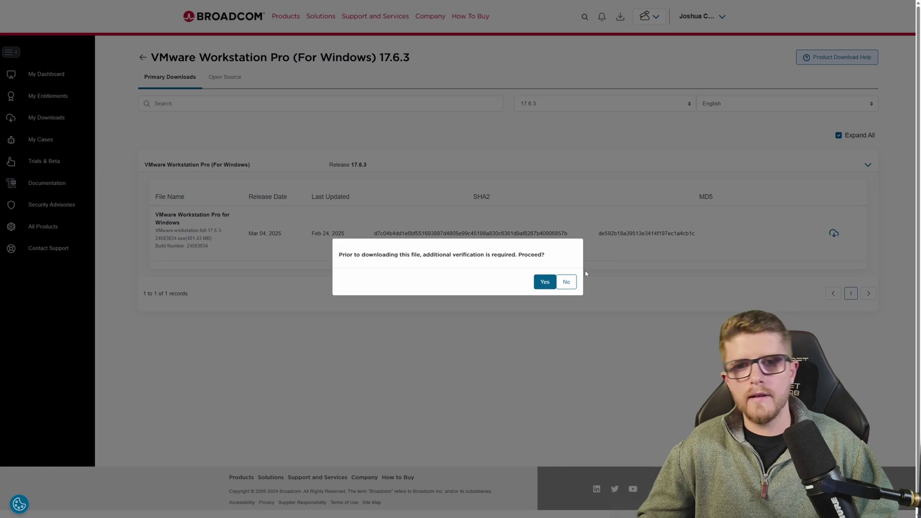
click(545, 282)
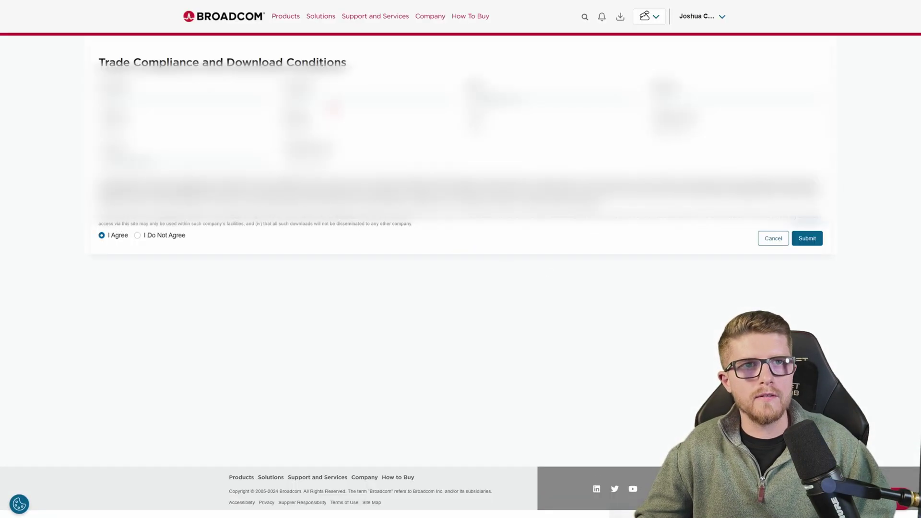
click(804, 242)
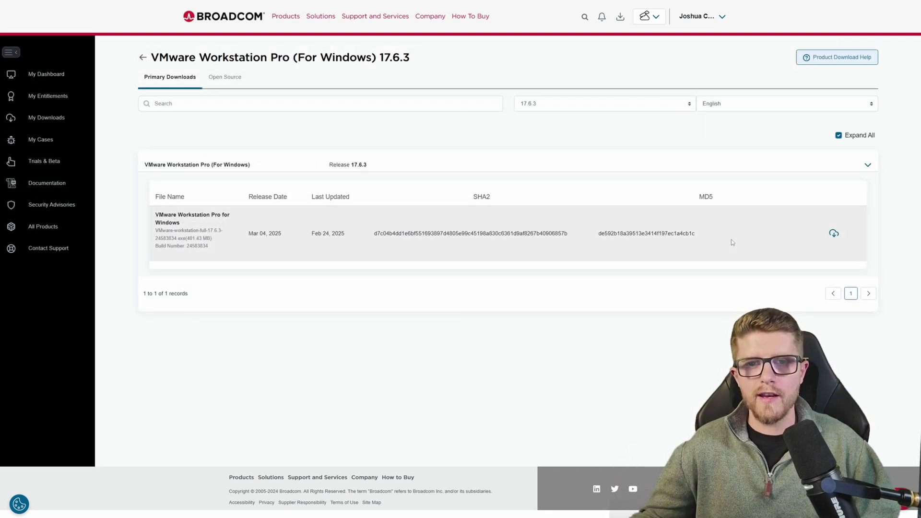
click(833, 235)
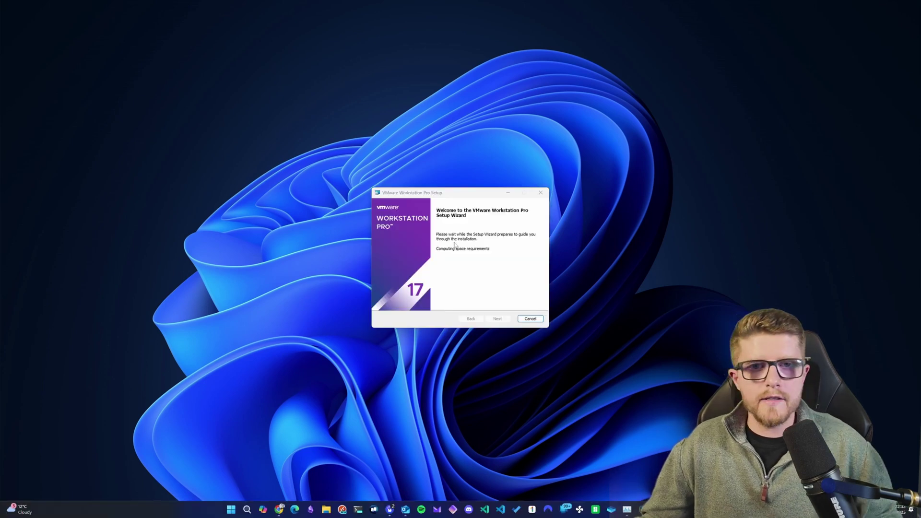
In the VMware Workstation Pro setup wizard, accept the license agreement and keep the default install folder with console tools in the system PATH
drag(441, 195, 412, 142)
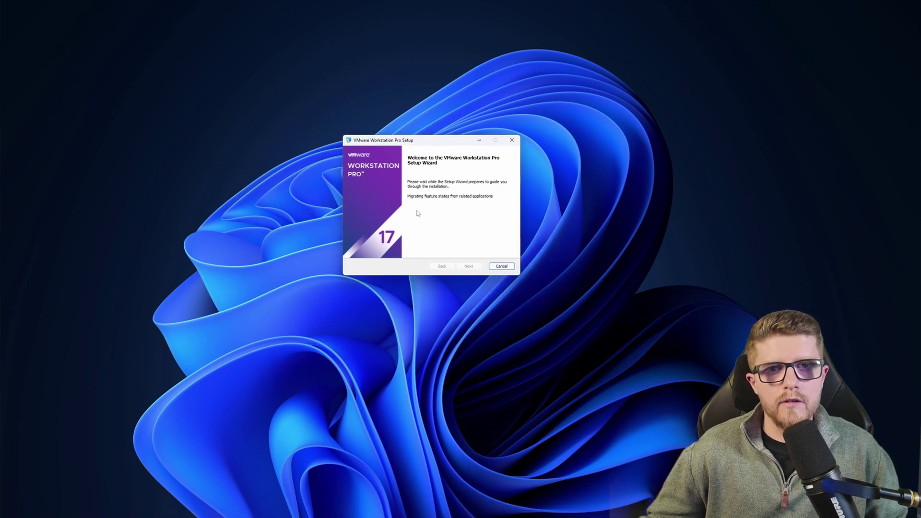
click(470, 266)
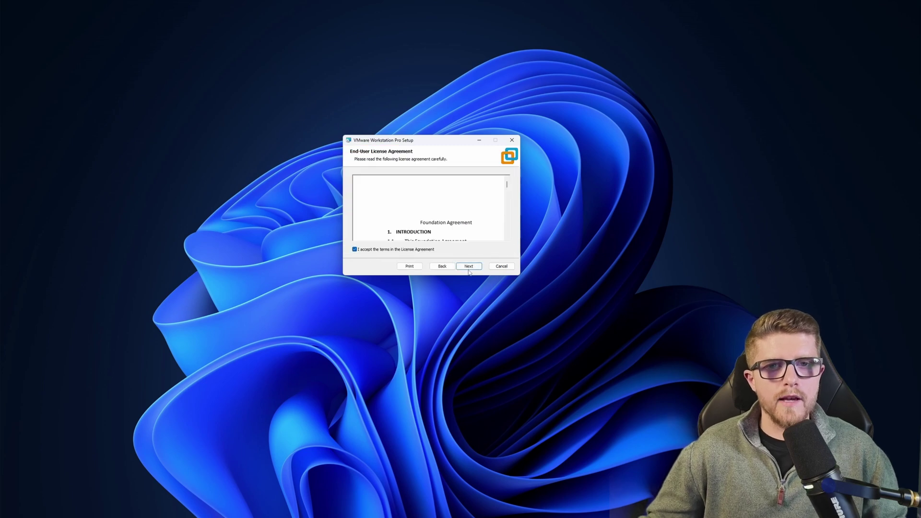
click(465, 267)
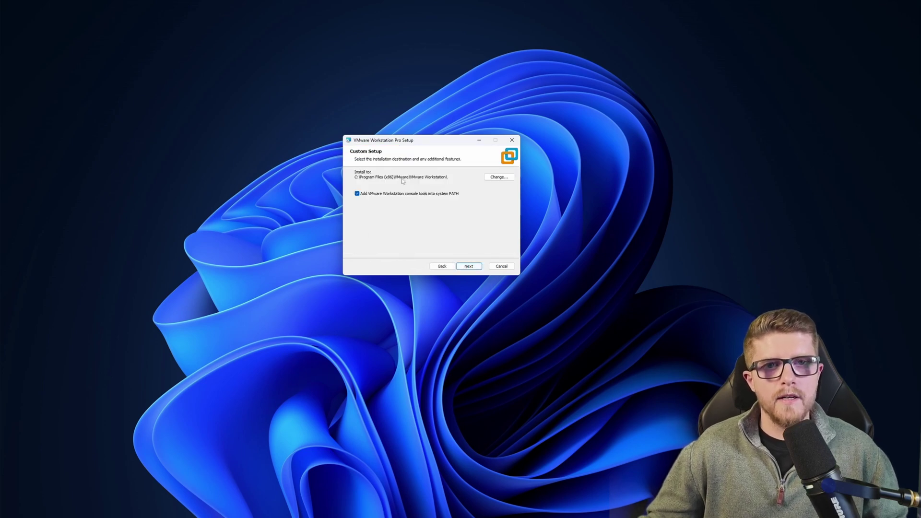
click(469, 267)
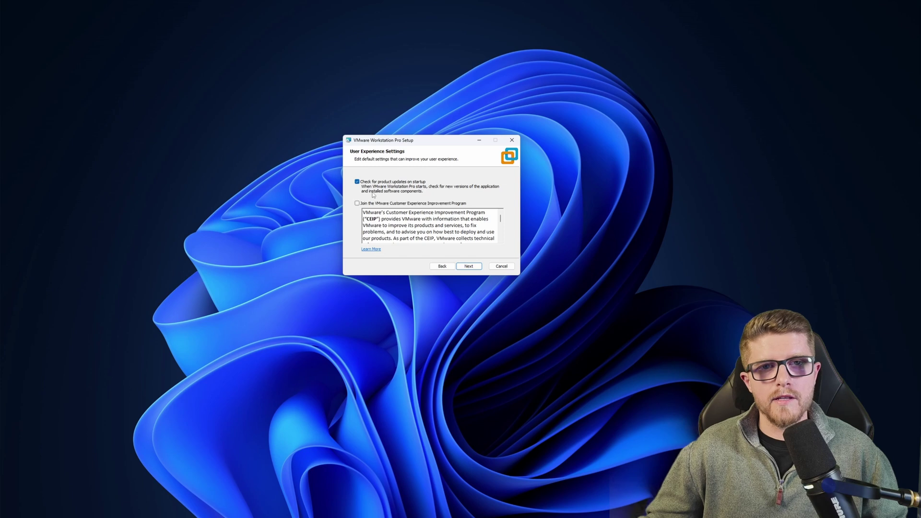
Keep startup update checks and the Desktop and Start Menu shortcuts enabled, leave the improvement program off, and start the upgrade
click(478, 266)
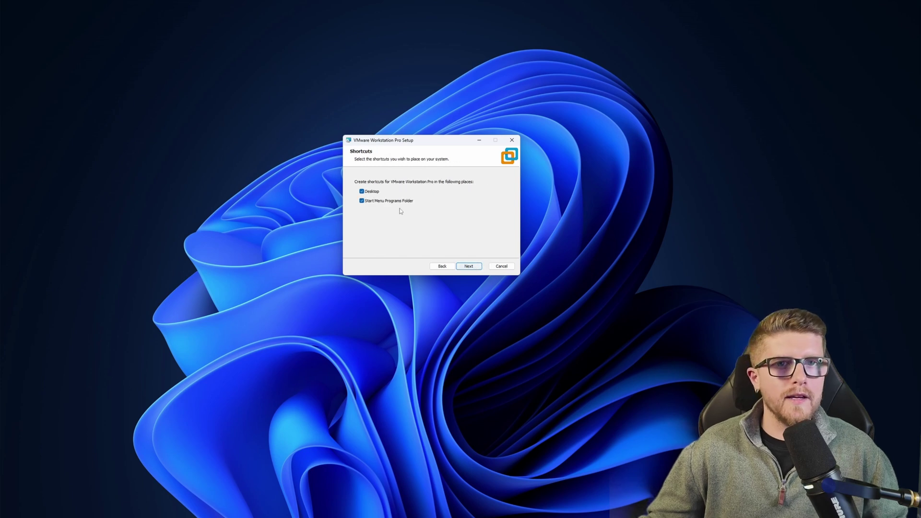
click(469, 266)
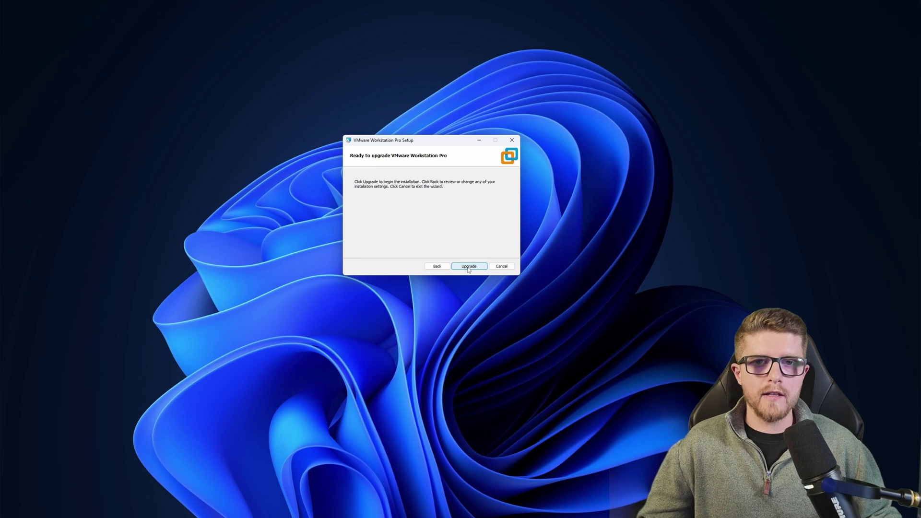
click(469, 267)
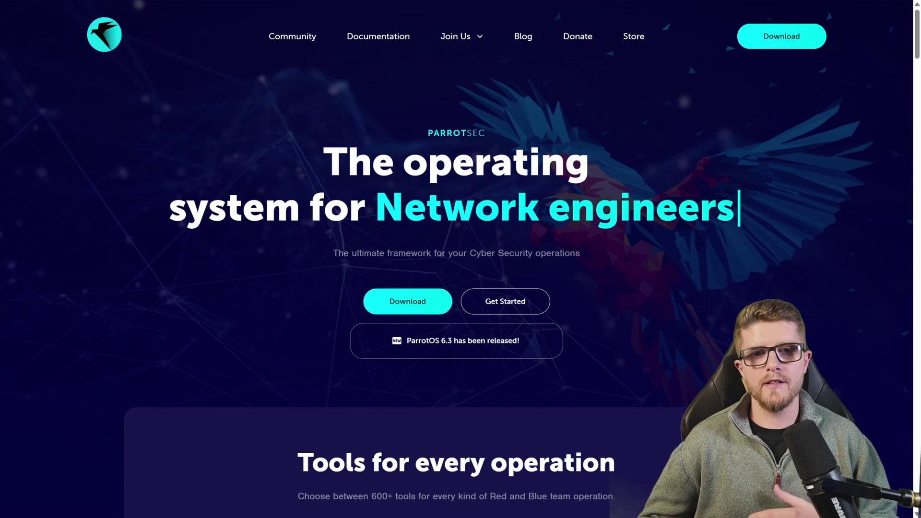
click(413, 301)
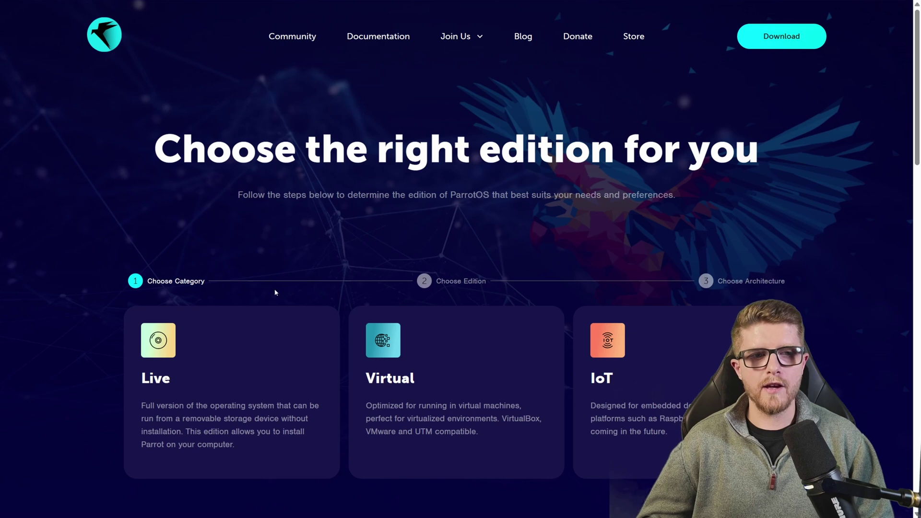
scroll(275, 293, down, 3)
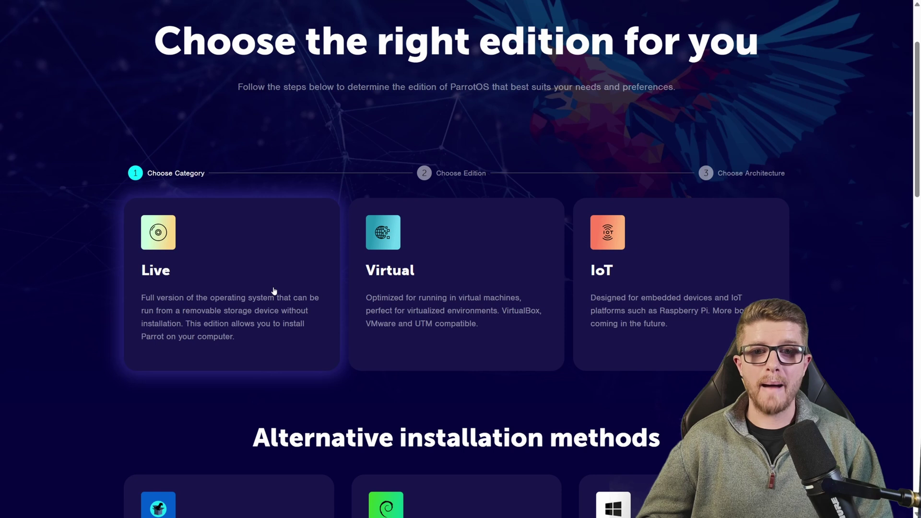
scroll(290, 253, up, 3)
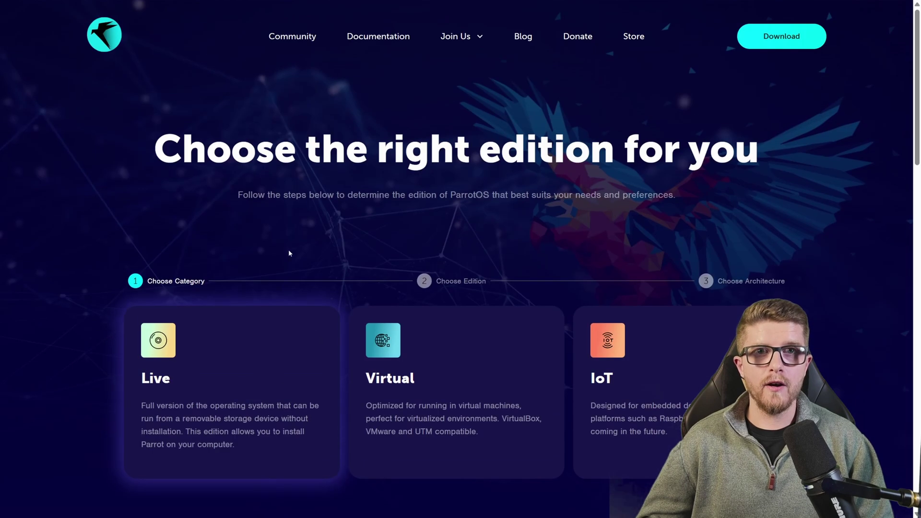
click(118, 40)
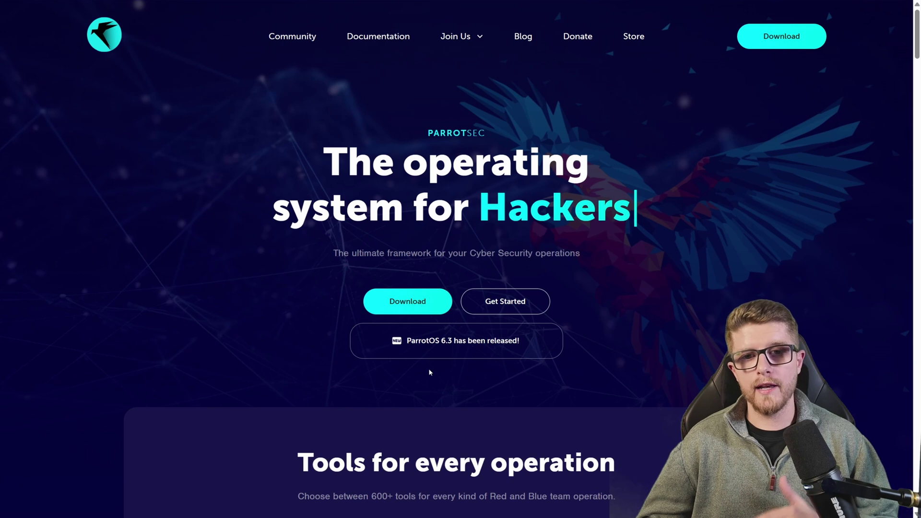
Open the ParrotOS download page and review the edition categories and alternative installation methods
click(406, 301)
scroll(485, 273, down, 3)
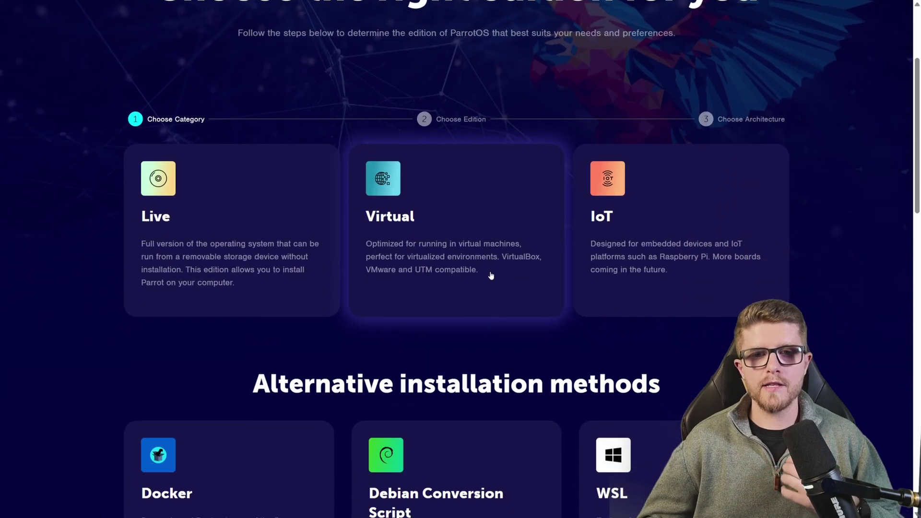
scroll(485, 288, down, 5)
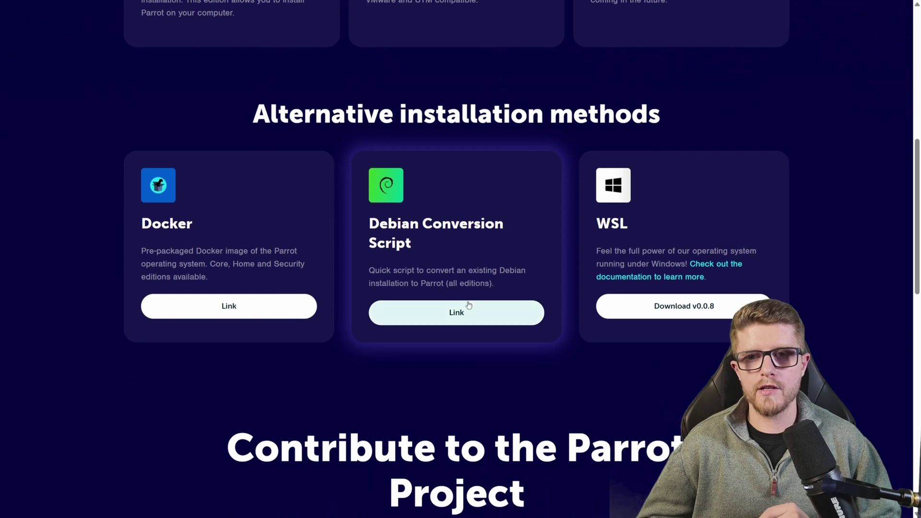
scroll(469, 305, up, 7)
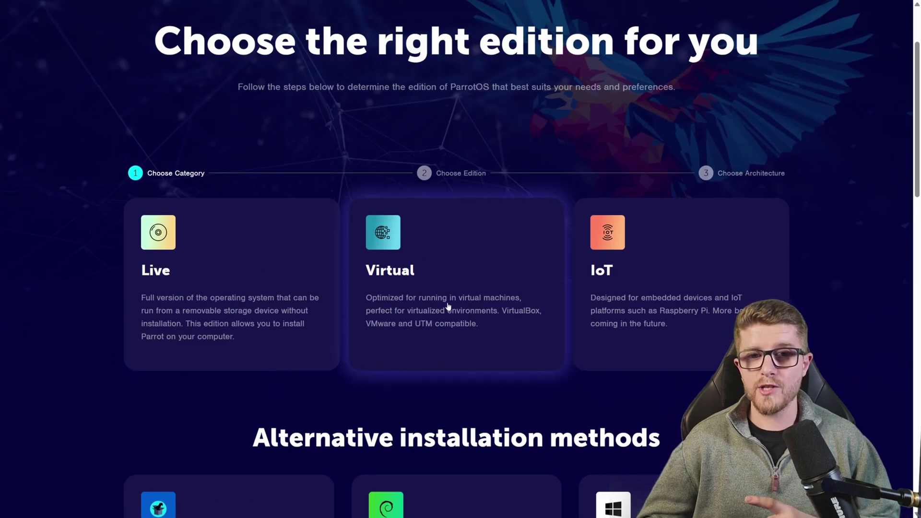
Choose the Virtual category, the Security edition and the AMD64 architecture for the ParrotOS download
click(439, 270)
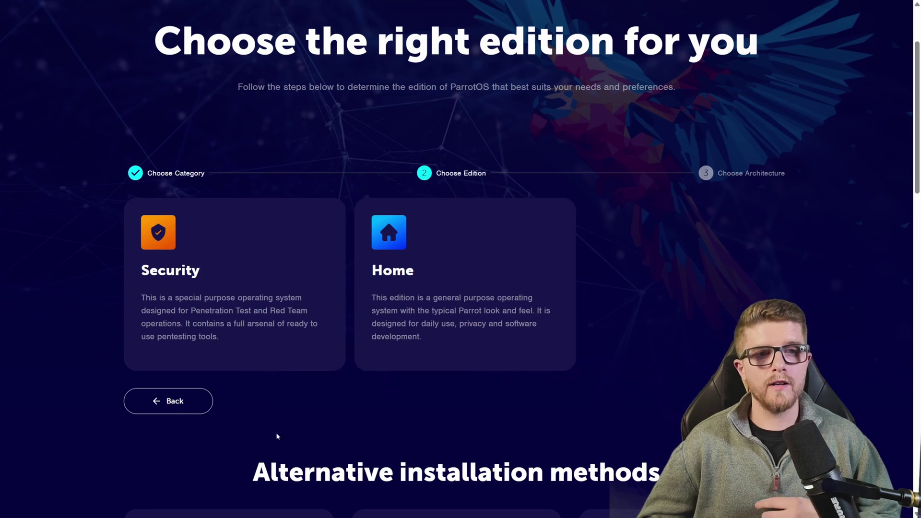
click(282, 281)
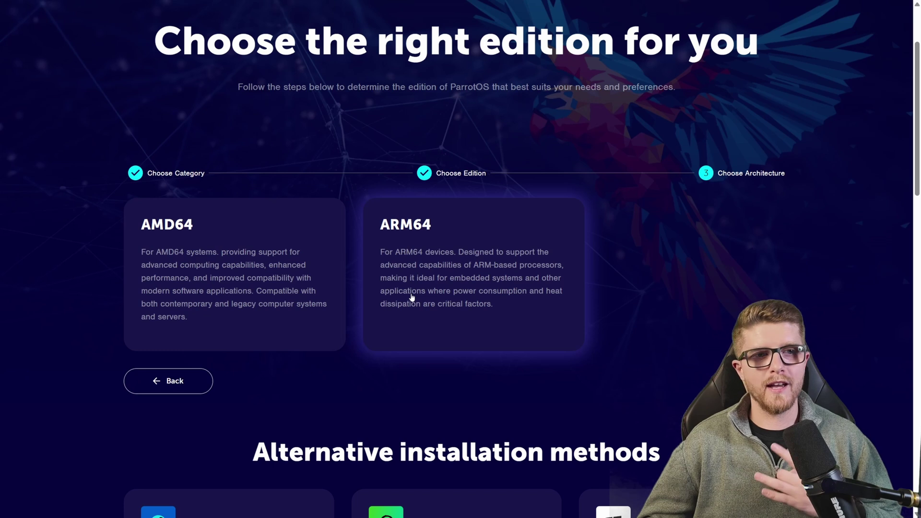
click(269, 298)
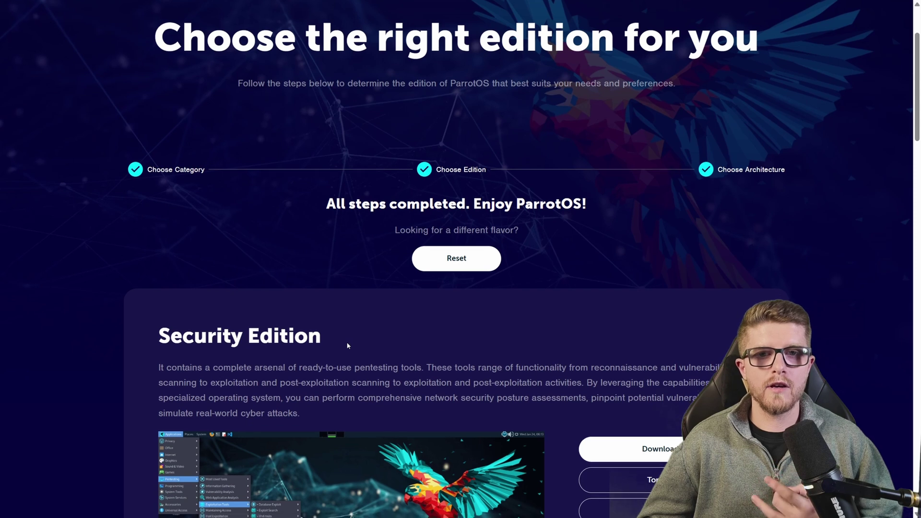
Download the Security Edition image for VMware products and select Parrot-security-6.3.2_amd64.vmdk in the Training folder
scroll(346, 341, down, 5)
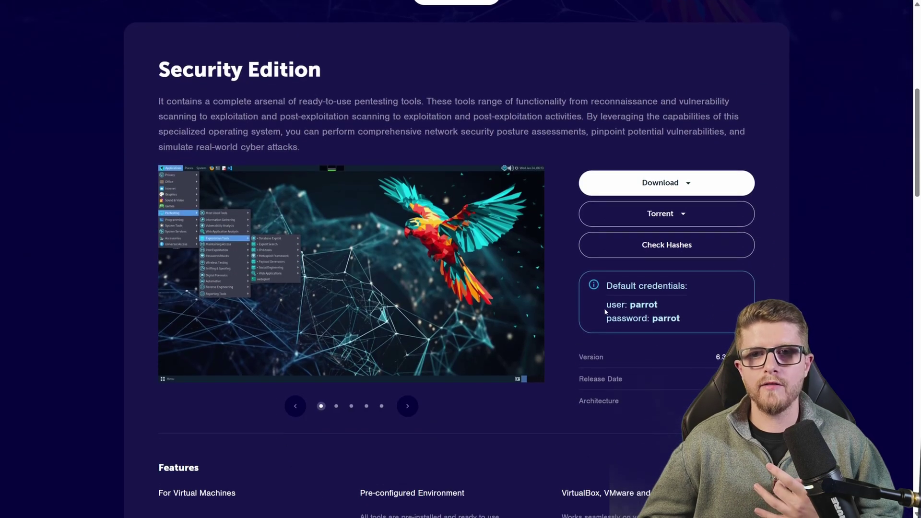
click(687, 184)
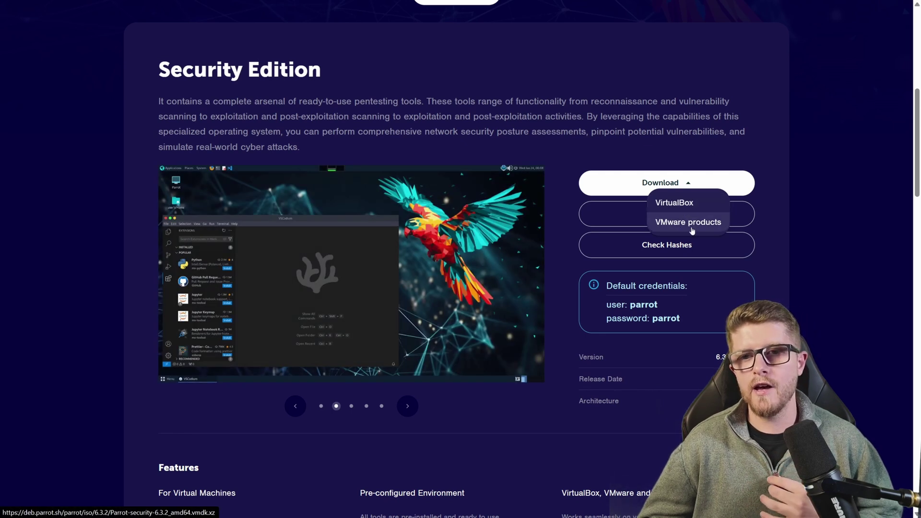
click(692, 229)
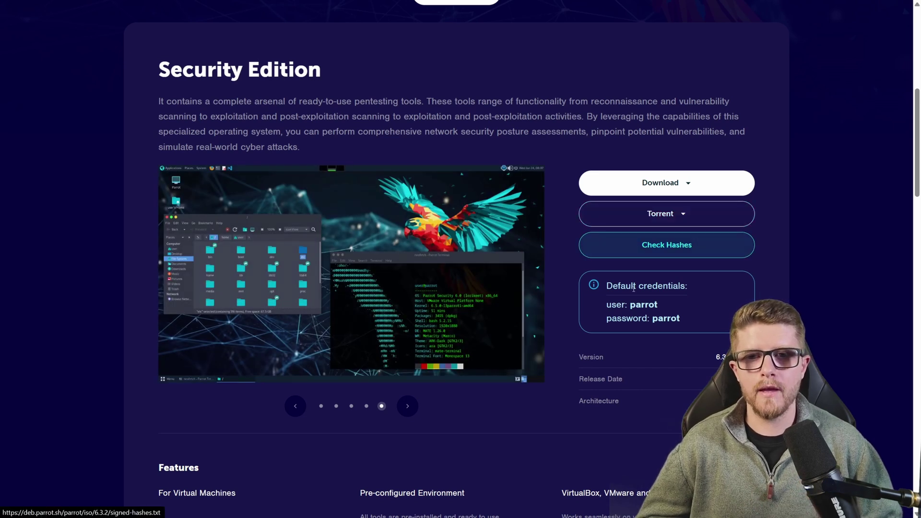
drag(739, 321, 679, 316)
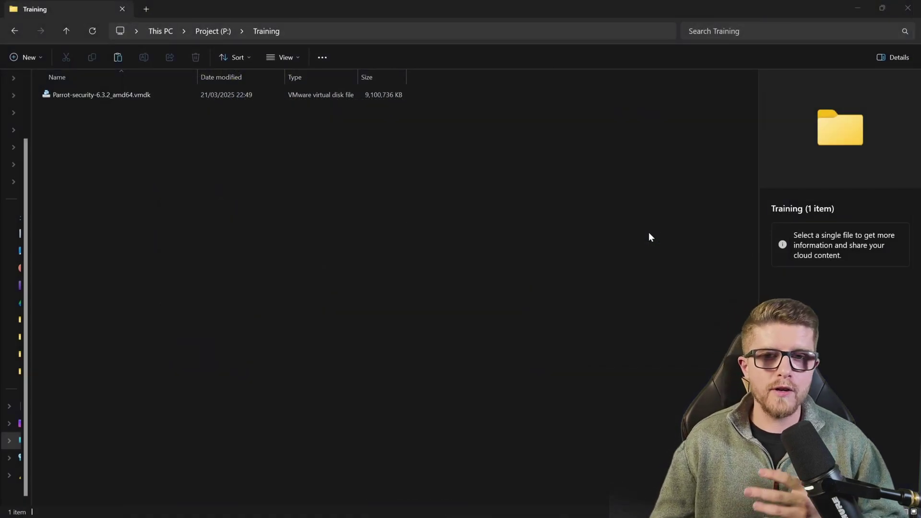
click(124, 94)
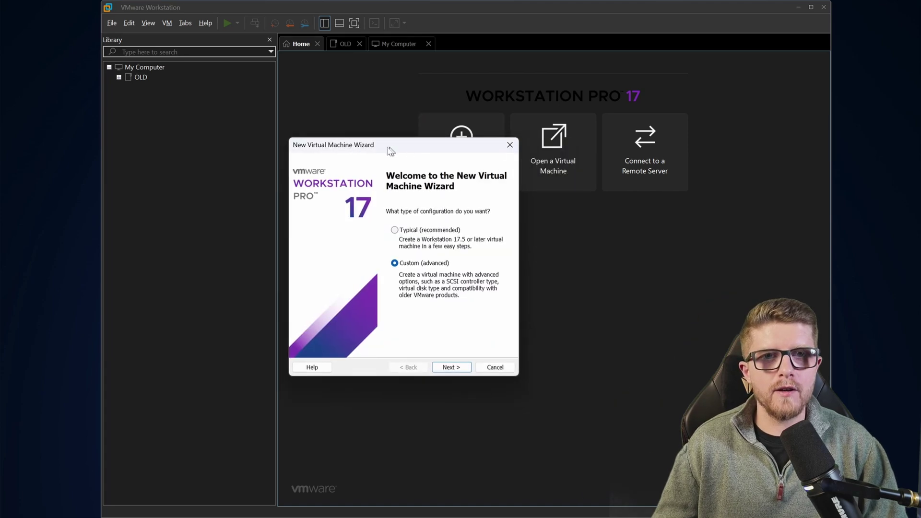
In VMware Workstation's New Virtual Machine Wizard, accept the Custom configuration with Workstation 17.5 or later compatibility, installing the operating system later
drag(390, 151, 373, 138)
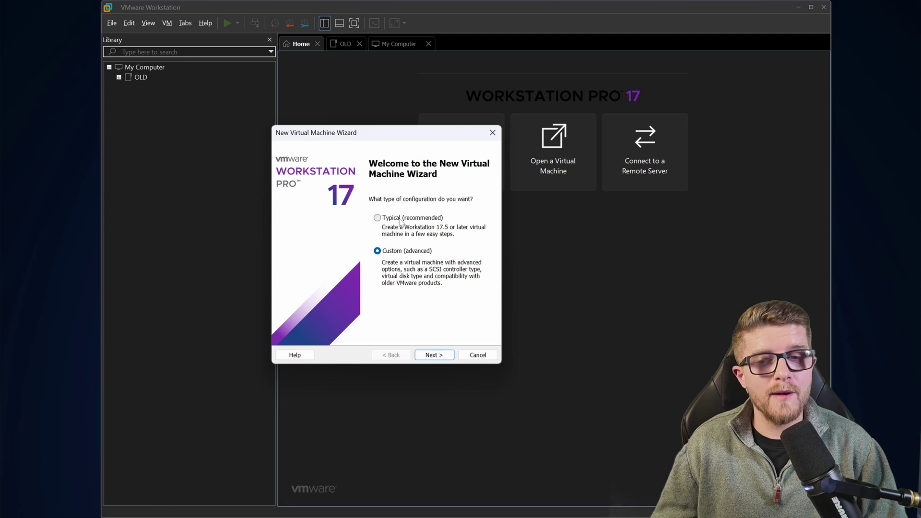
click(434, 355)
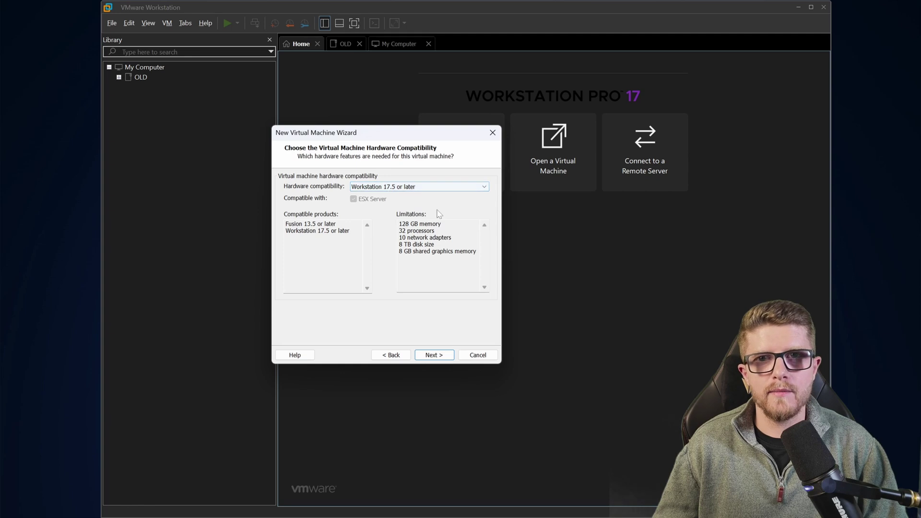
click(432, 355)
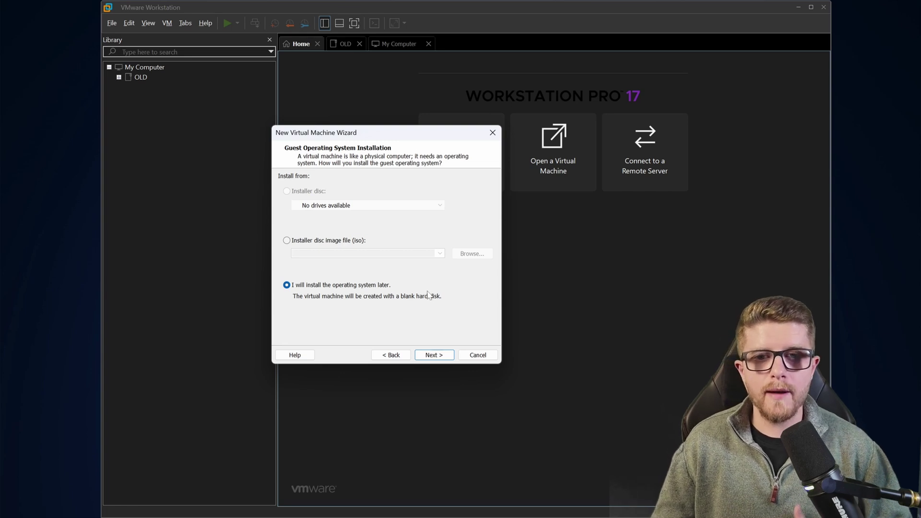
click(432, 355)
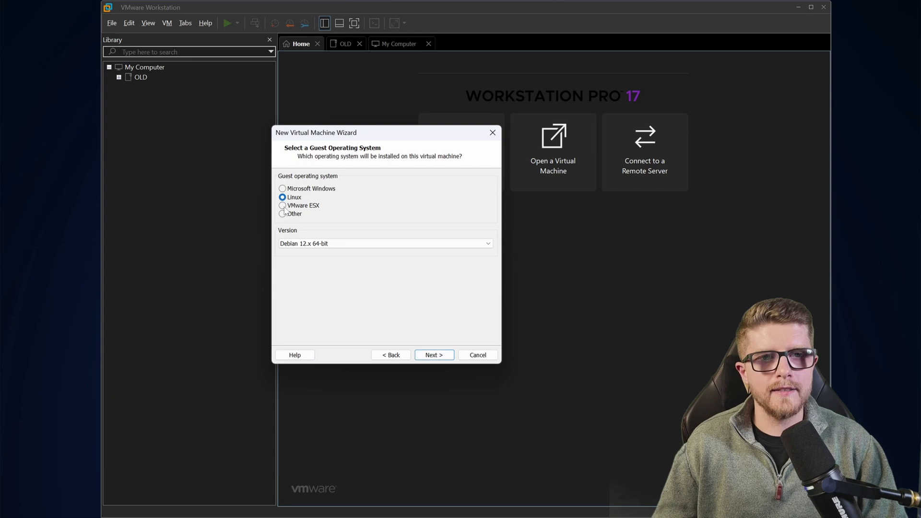
Accept Linux as the guest operating system with Debian 12.x 64-bit as the version
click(314, 245)
click(315, 251)
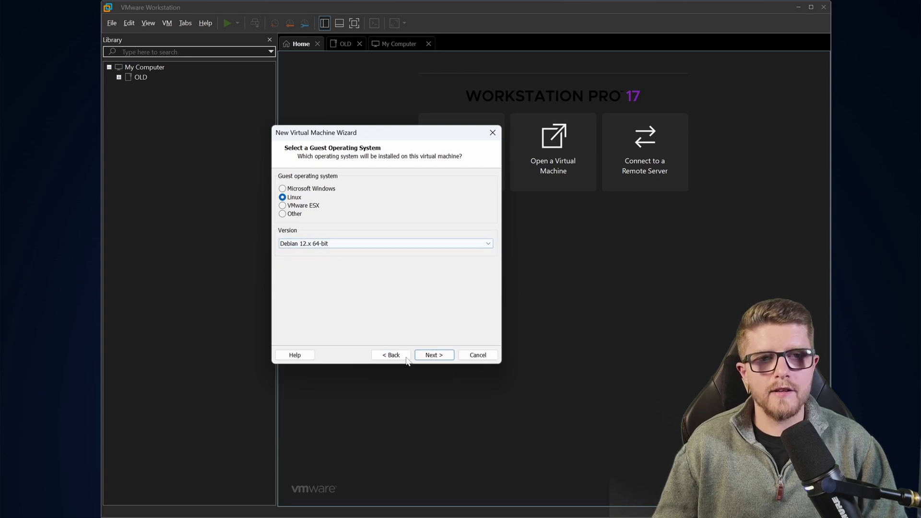
click(424, 356)
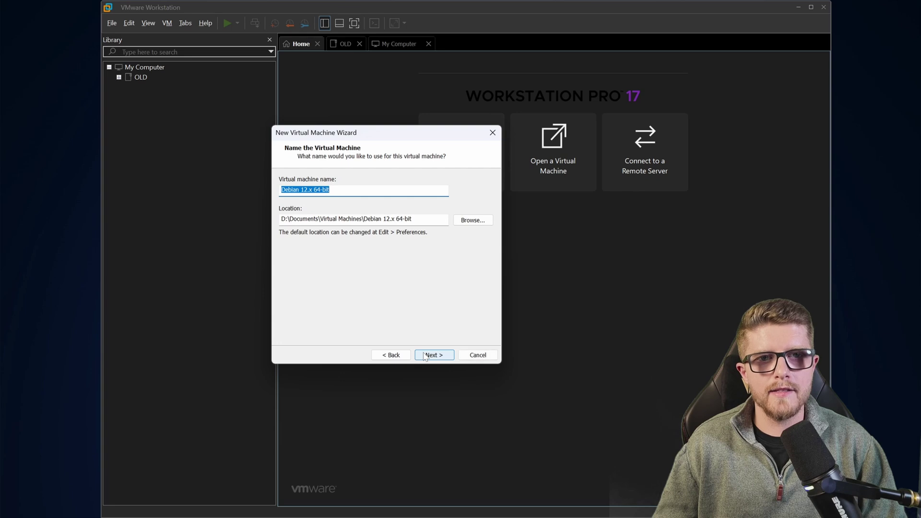
Name the virtual machine Parrot OS and accept its default location under D:\Documents\Virtual Machines
key(End)
key(ctrl+a)
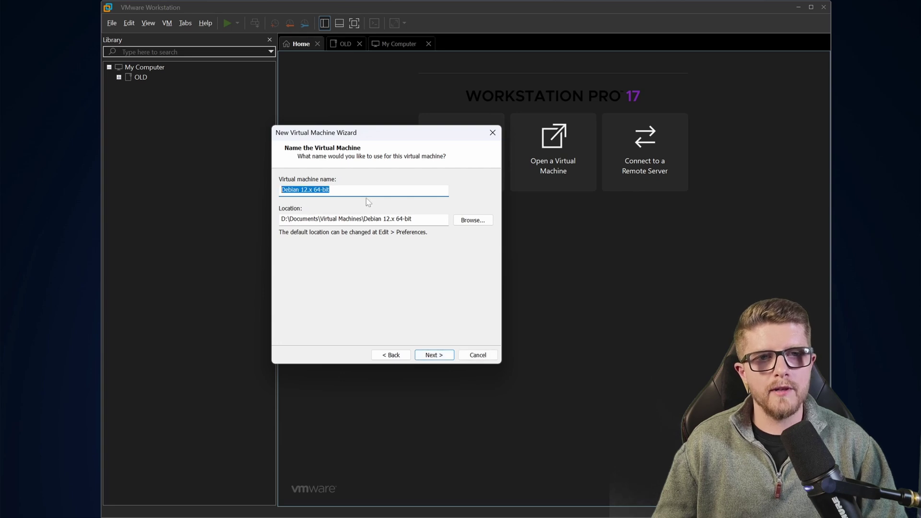
key(BackSpace)
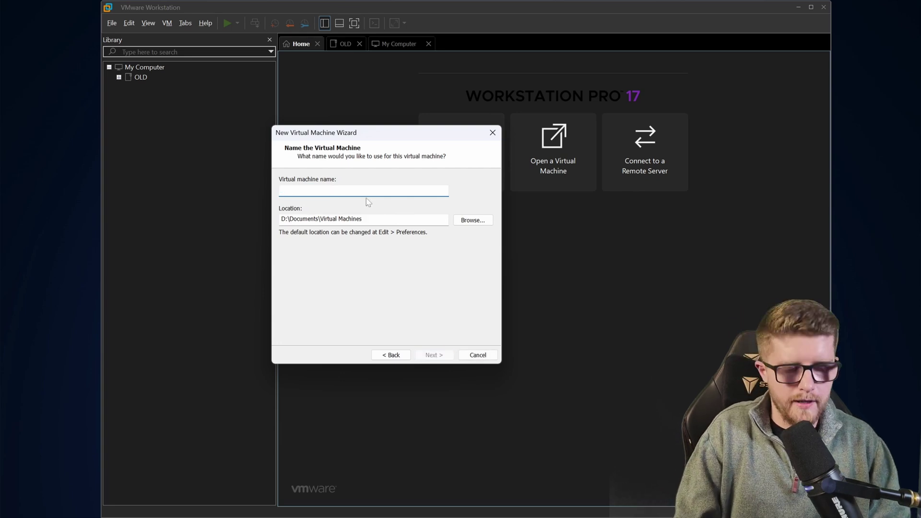
text(Parroty)
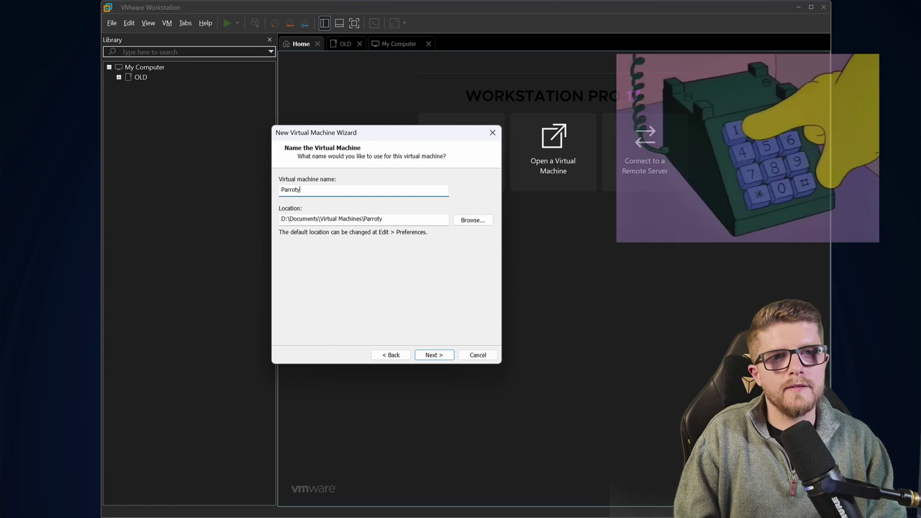
key(BackSpace)
text(o)
key(BackSpace)
text(OS)
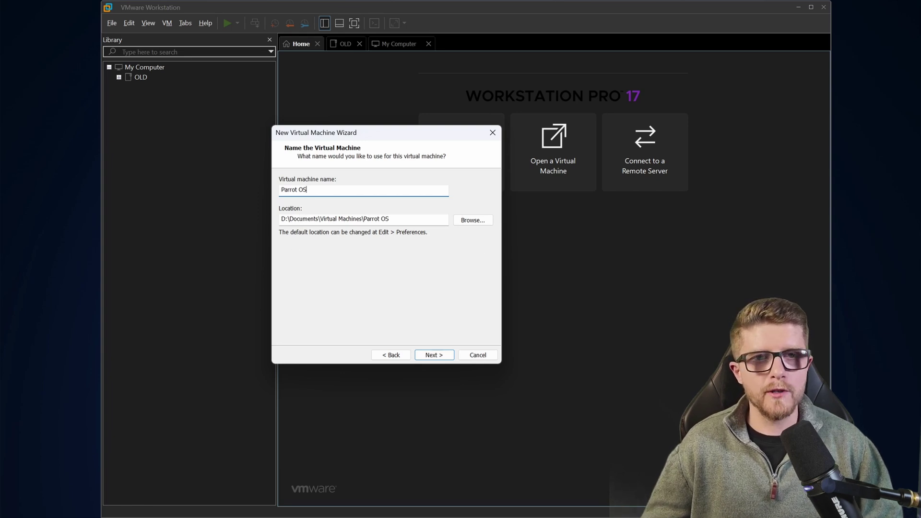
click(429, 355)
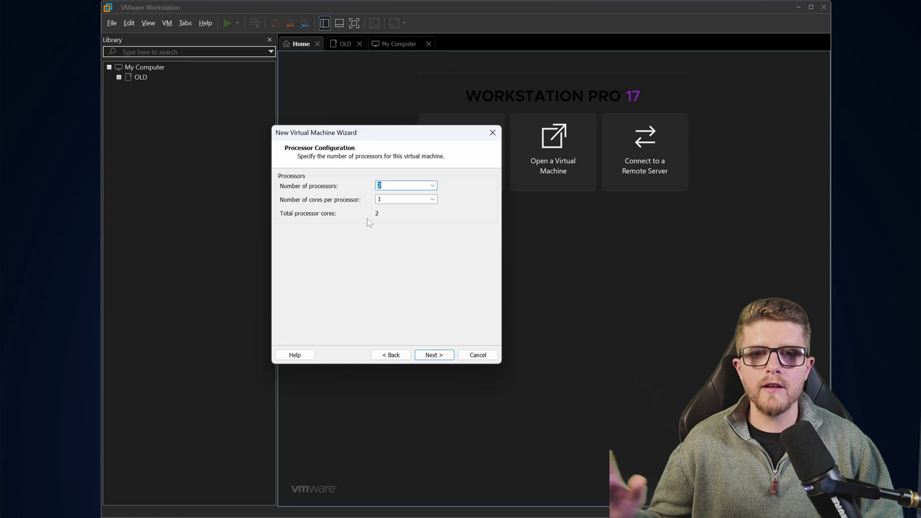
Keep 2 processors with 1 core each and set the virtual machine's memory to 4096 MB
click(427, 354)
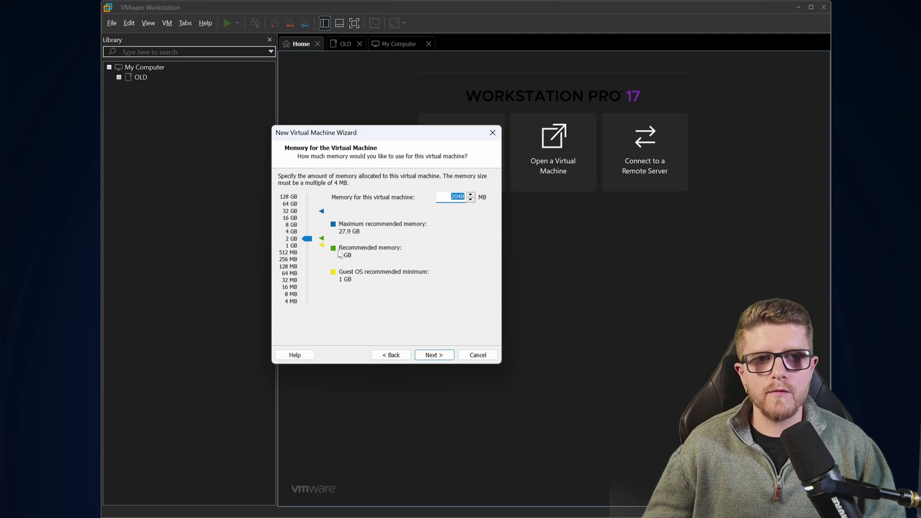
click(305, 241)
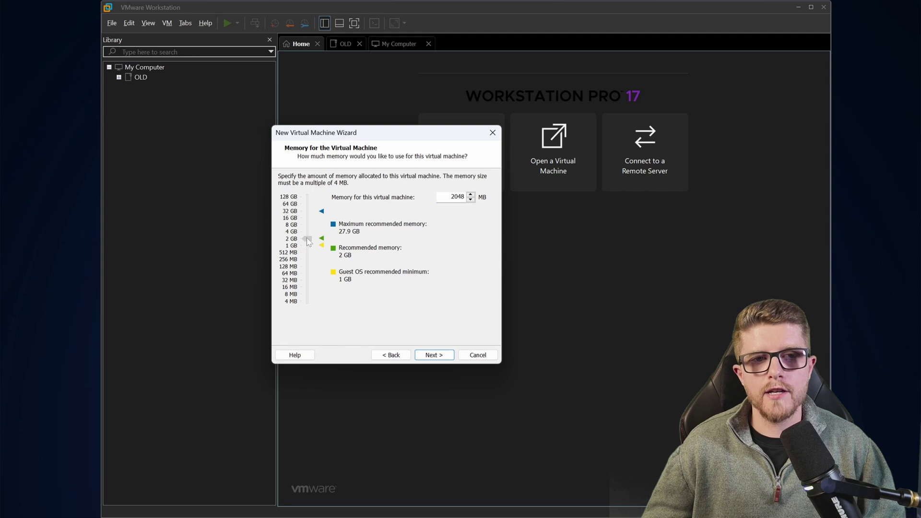
drag(308, 242, 307, 231)
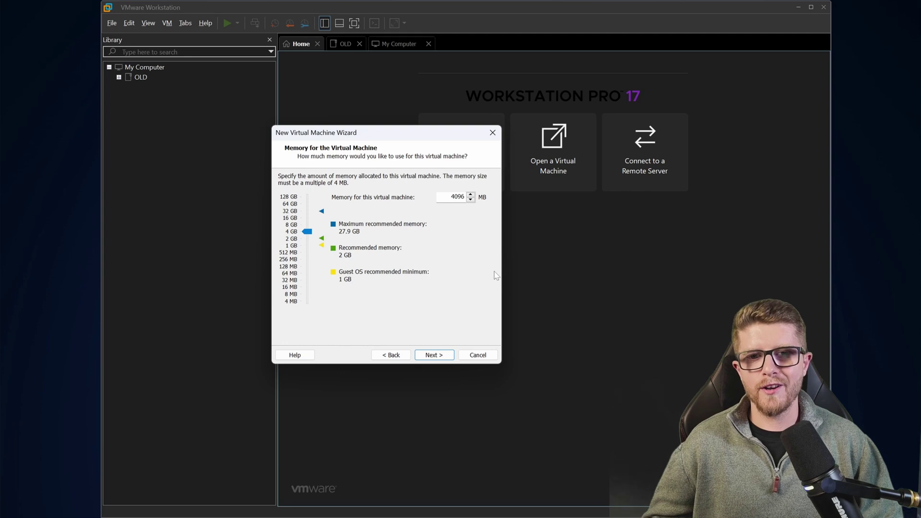
click(430, 356)
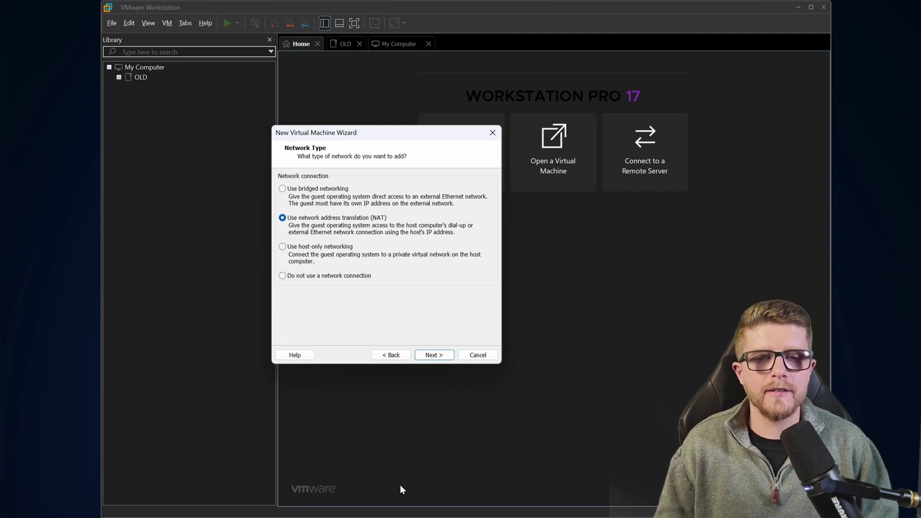
Accept NAT networking, the LSI Logic controller and the SCSI disk type, and choose to use an existing virtual disk
click(446, 356)
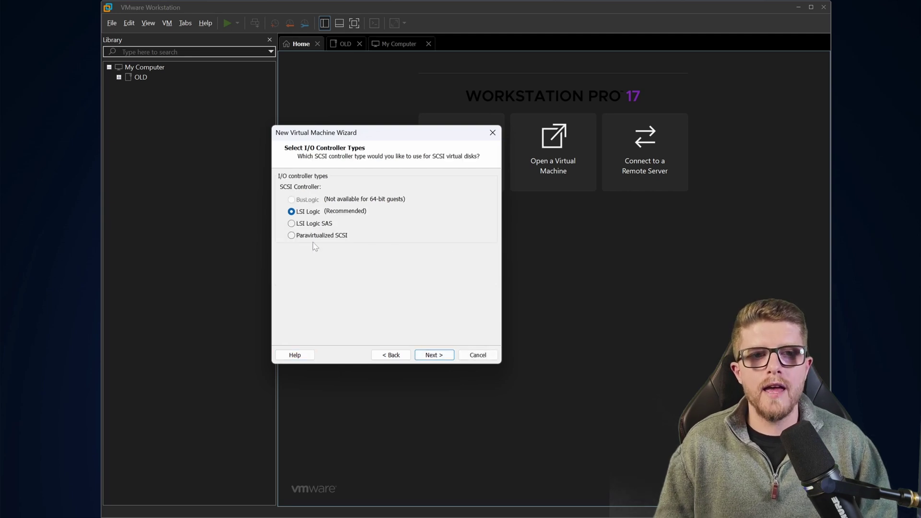
click(443, 355)
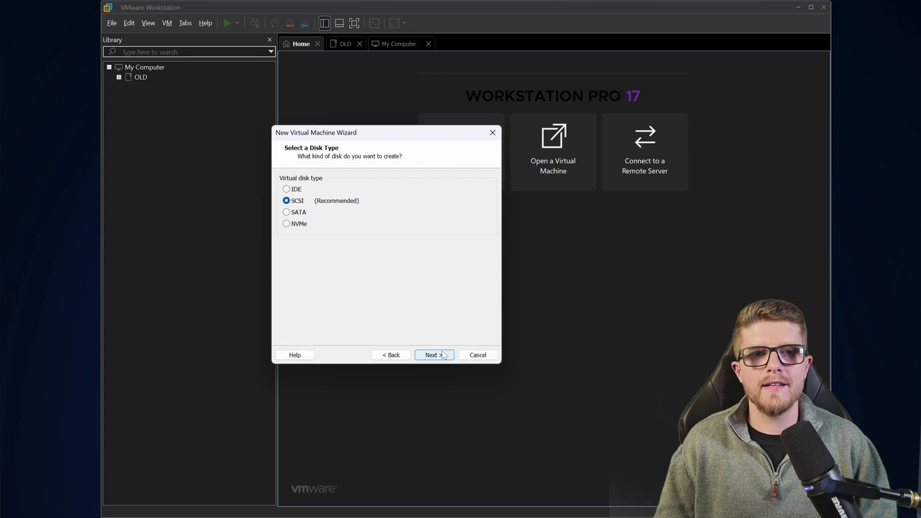
click(443, 355)
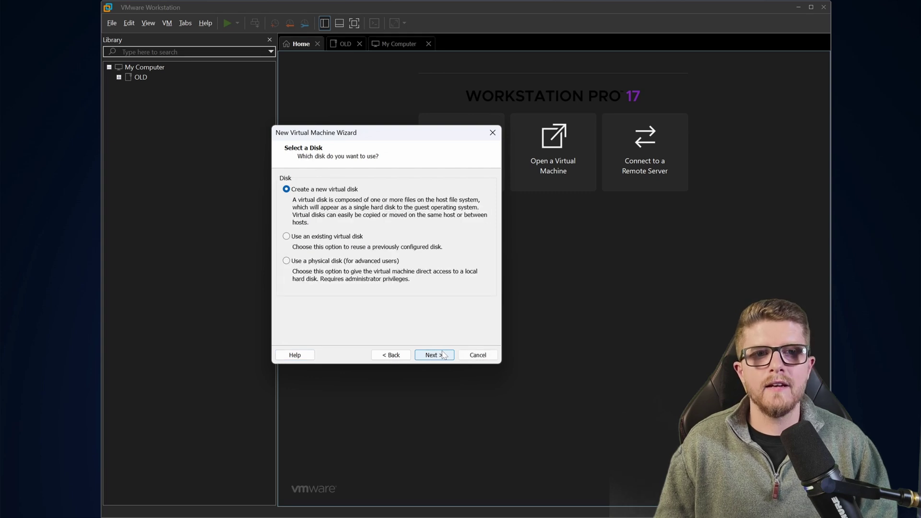
click(320, 243)
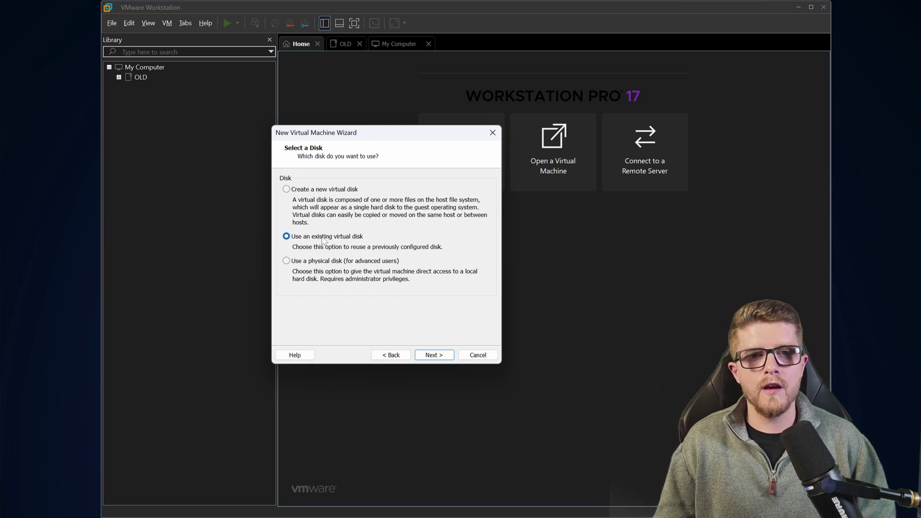
Return to the guest operating system installation options, try the installer disc image file (iso) choice, and switch back to installing the system later
click(391, 357)
click(391, 358)
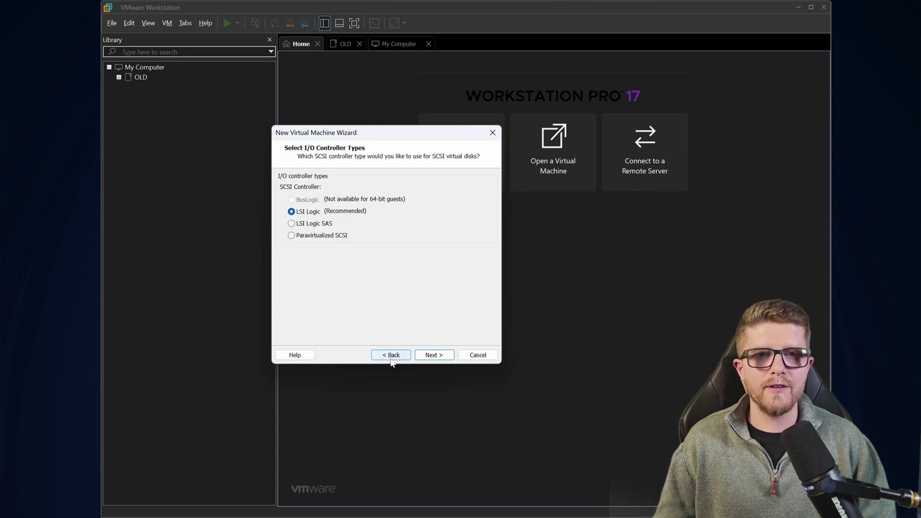
click(391, 358)
click(391, 358)
click(391, 358)
click(391, 357)
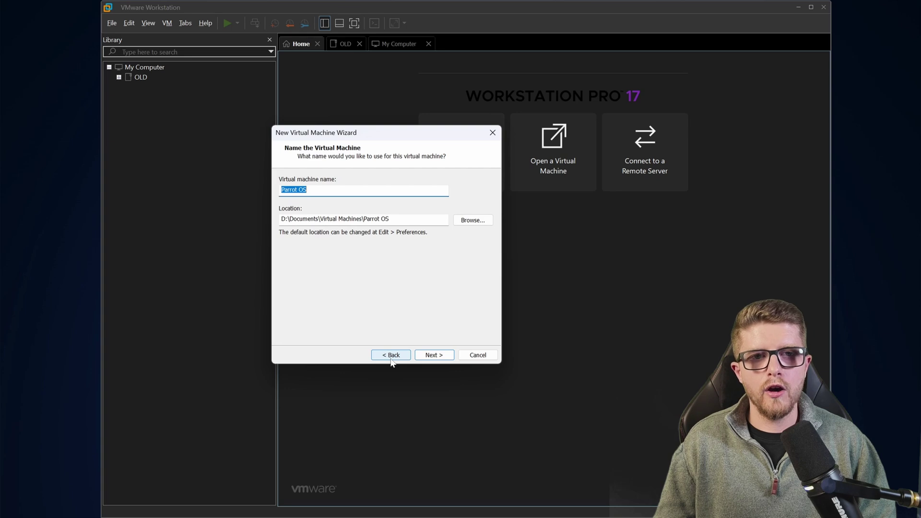
click(391, 357)
click(391, 357)
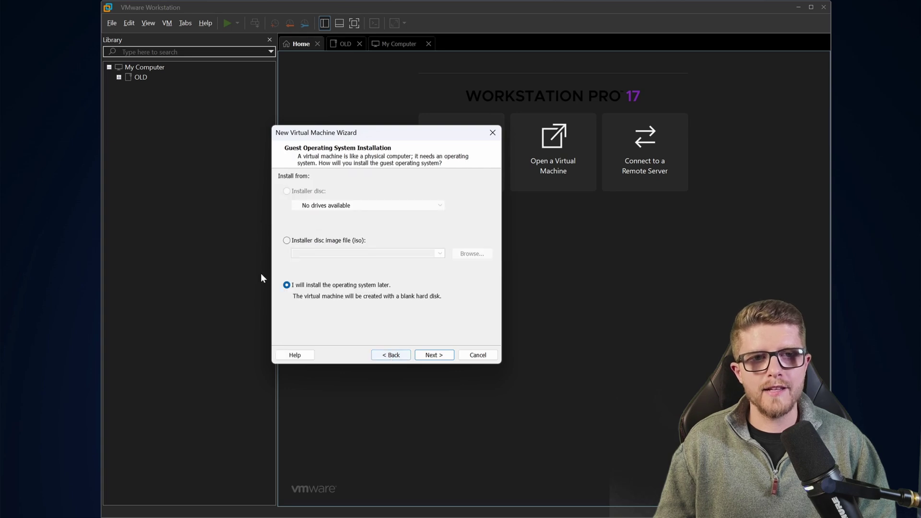
click(335, 242)
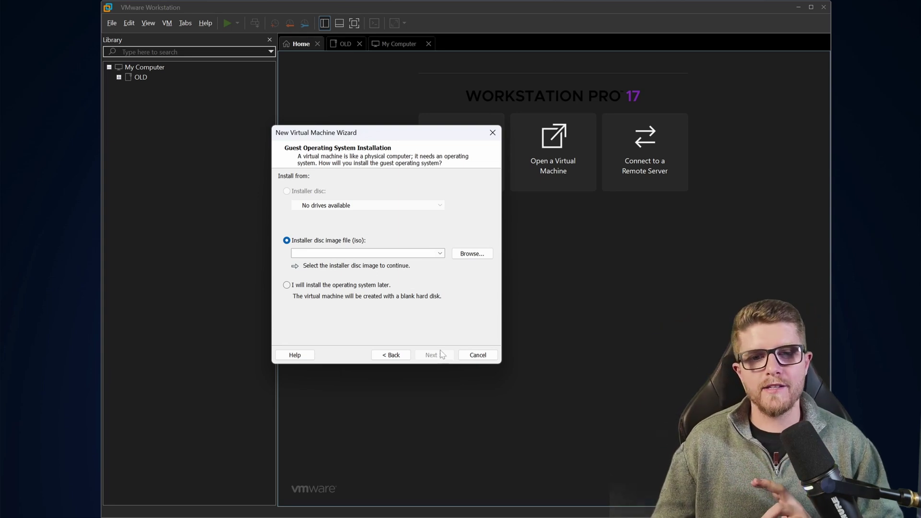
click(286, 285)
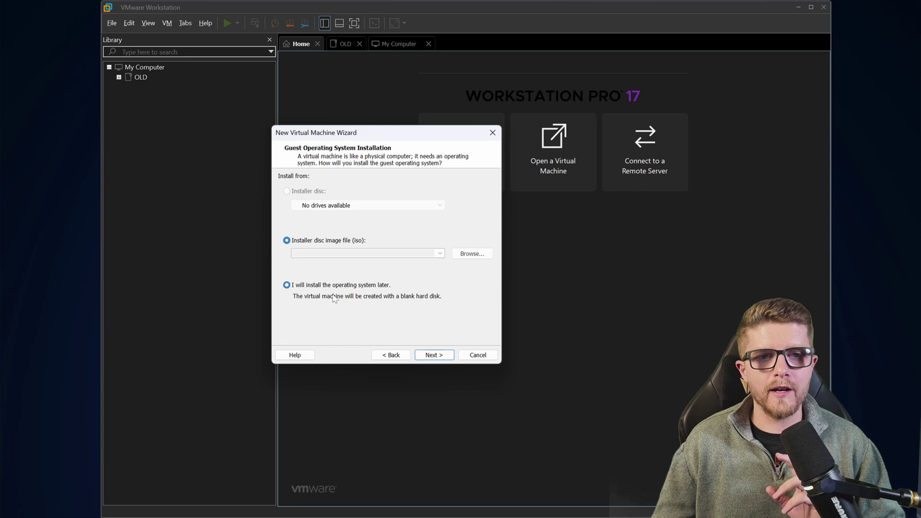
Advance through the wizard with the chosen settings and the existing virtual disk option to the existing disk file selection
click(434, 355)
click(434, 355)
click(434, 355)
click(435, 355)
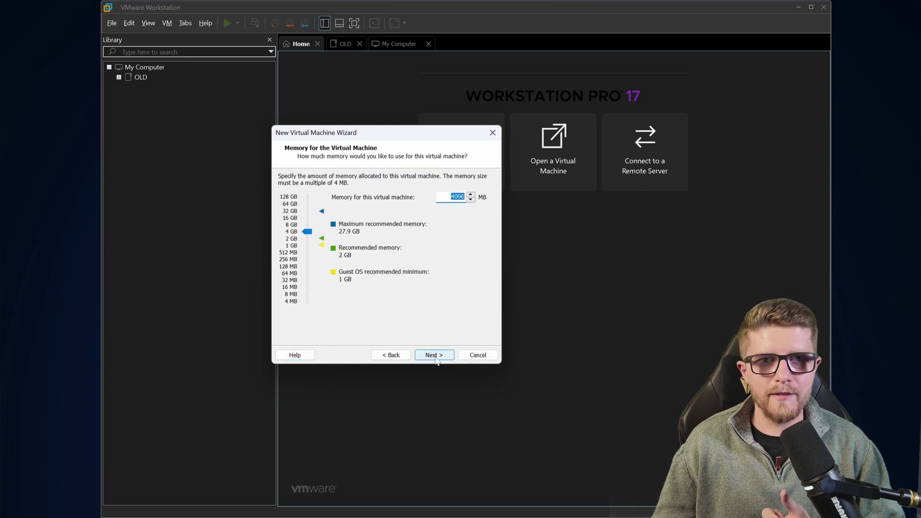
click(435, 357)
click(436, 357)
click(435, 357)
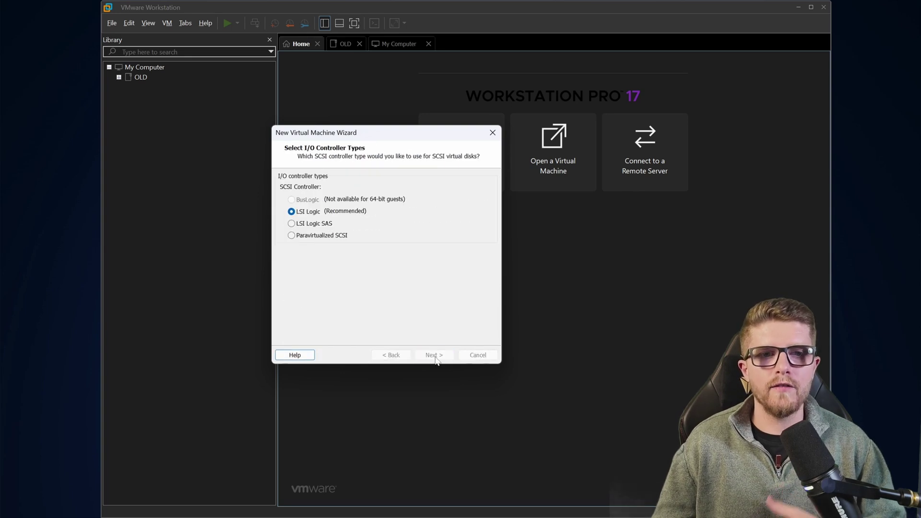
click(435, 356)
click(435, 356)
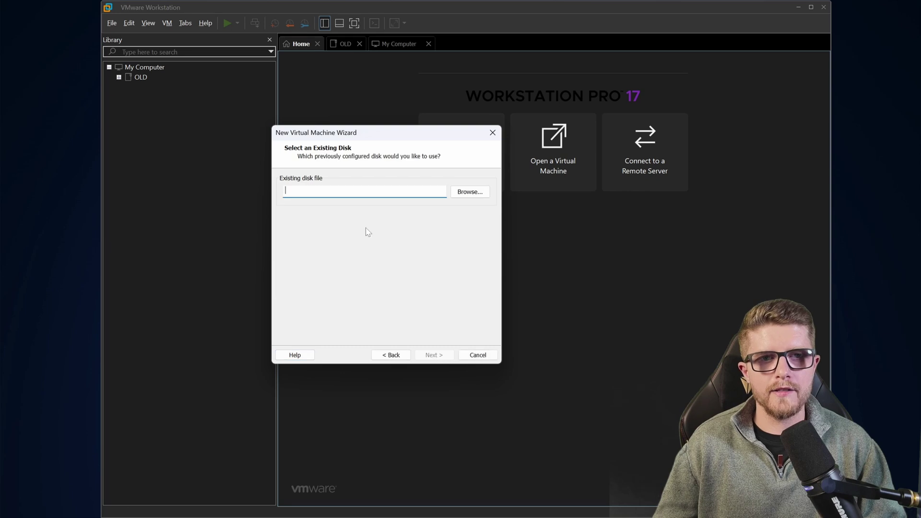
Select Parrot-security-6.3.2_amd64.vmdk from the Training folder on the Project (P:) drive as the existing disk file
click(469, 192)
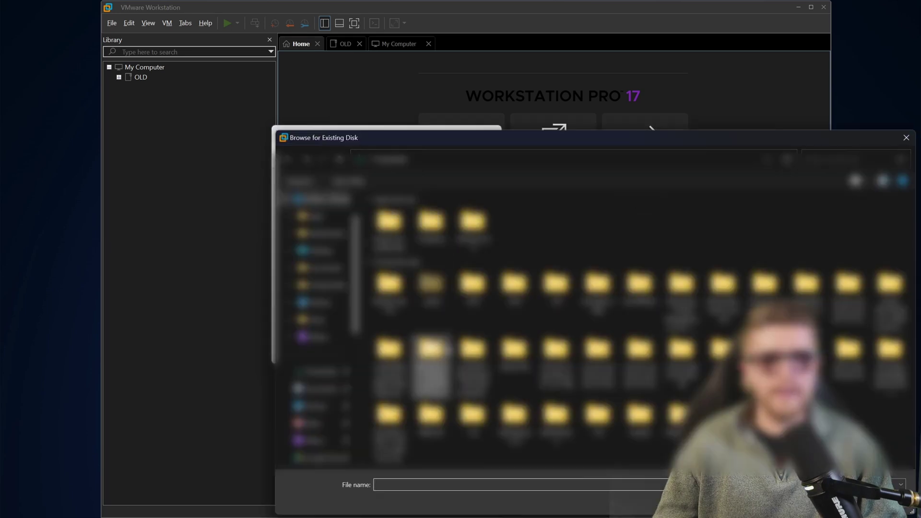
scroll(317, 311, down, 5)
click(317, 216)
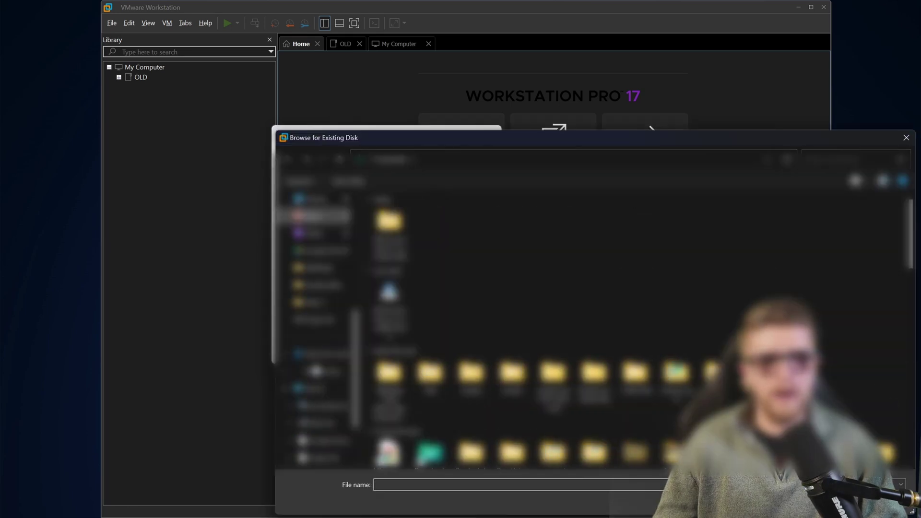
scroll(317, 336, down, 3)
click(316, 354)
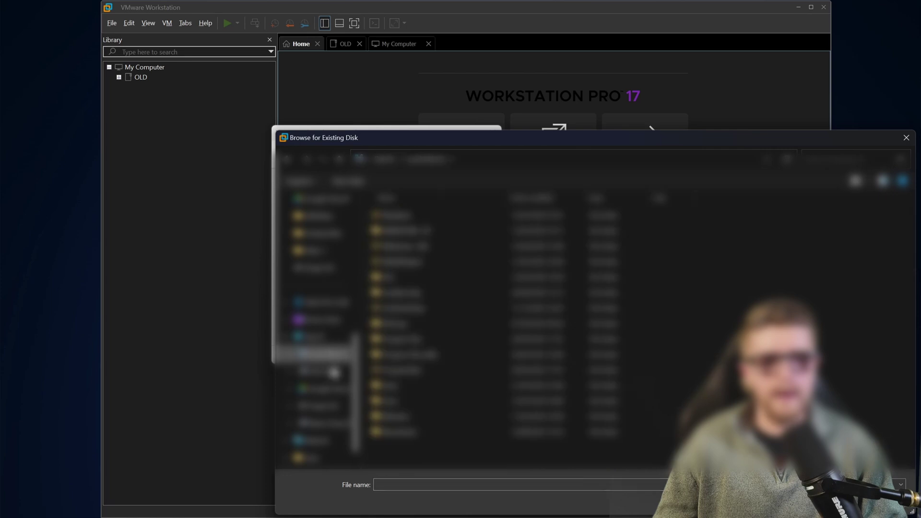
click(321, 405)
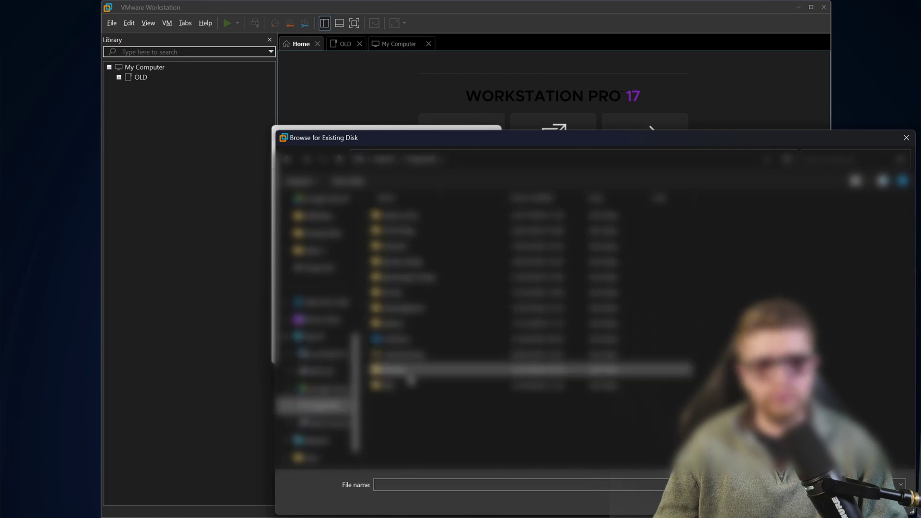
double_click(398, 369)
click(426, 216)
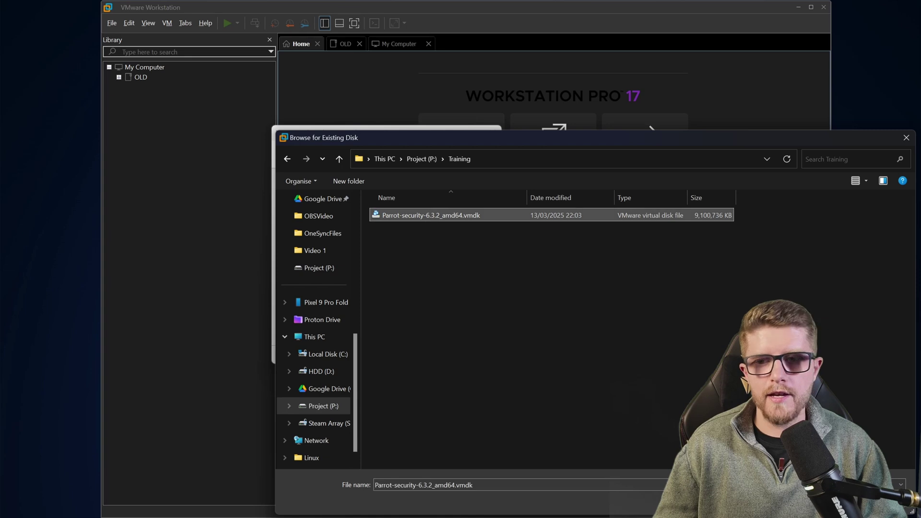
double_click(434, 216)
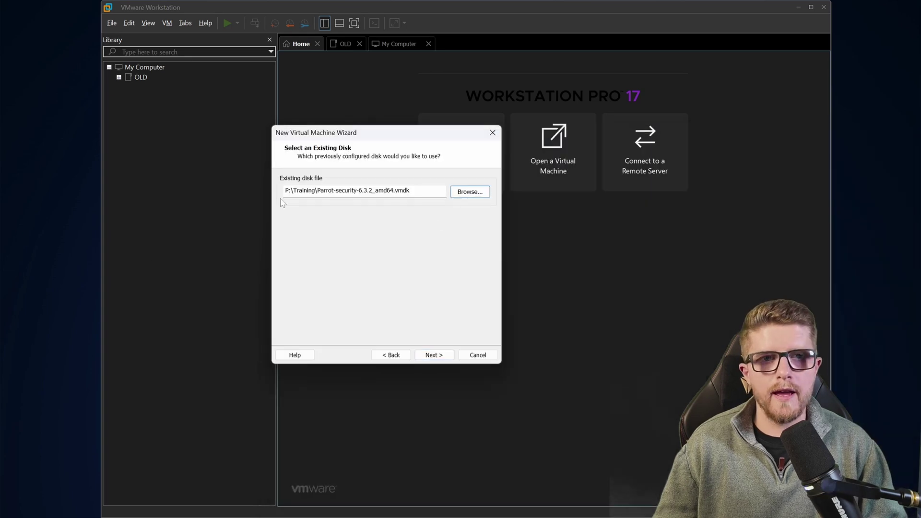
Accept the chosen disk file and finish creating the Parrot OS virtual machine
drag(285, 190, 408, 190)
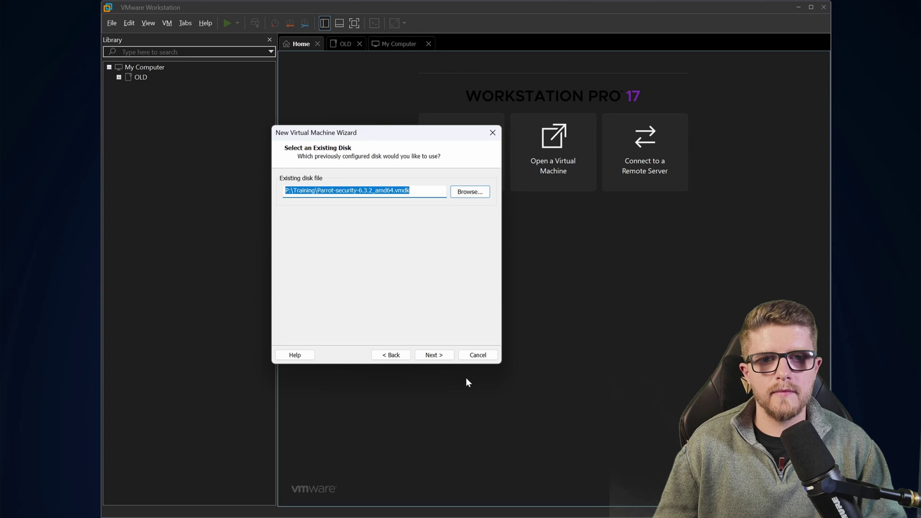
click(442, 357)
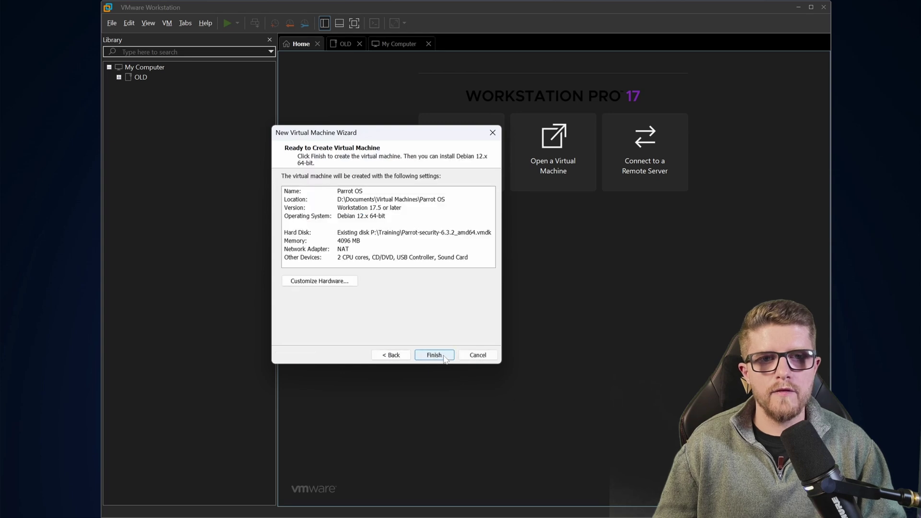
click(445, 357)
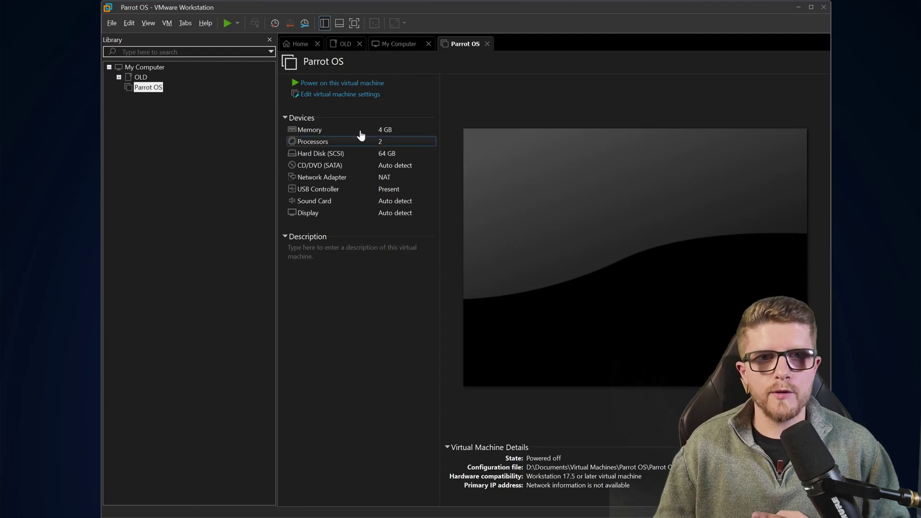
Set the Parrot OS virtual machine's firmware type to UEFI in its advanced options and save the settings
click(351, 94)
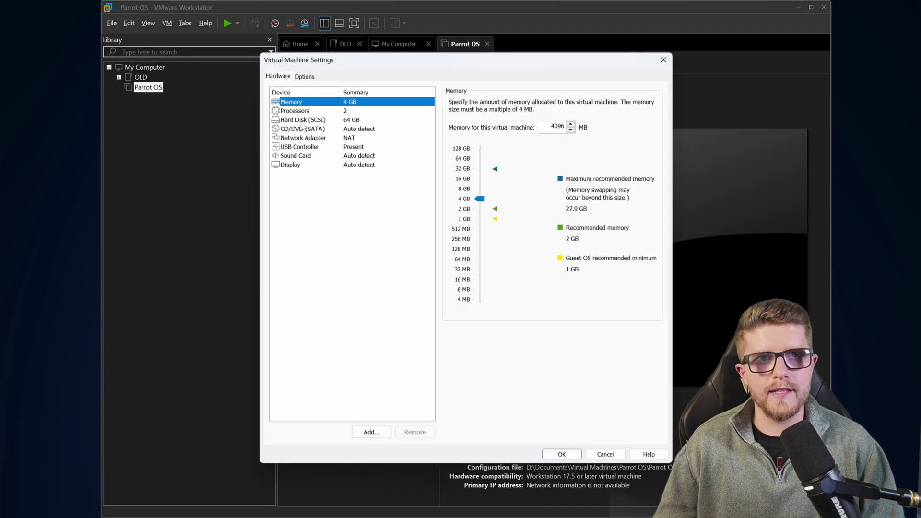
click(304, 77)
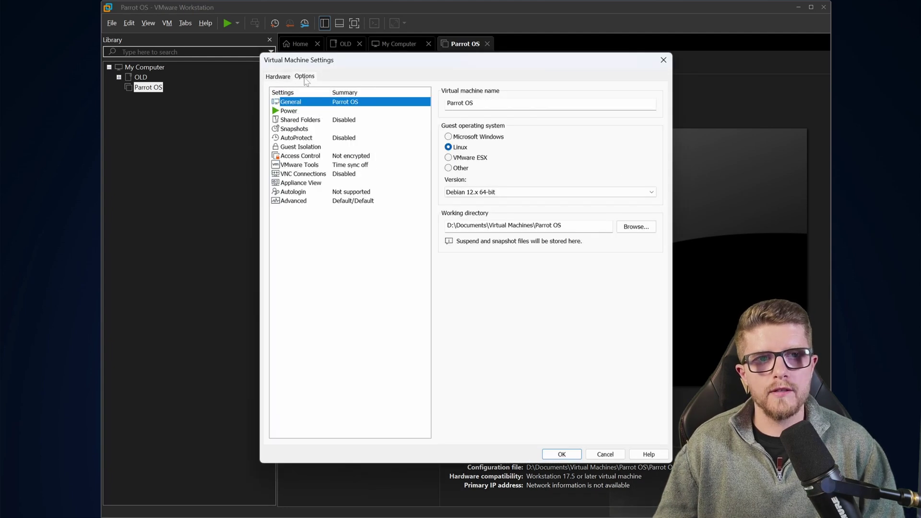
click(300, 201)
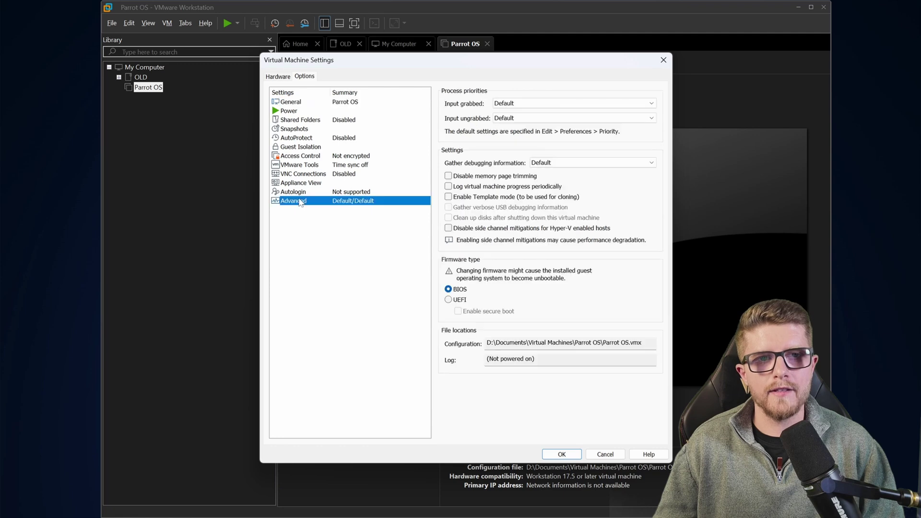
click(453, 302)
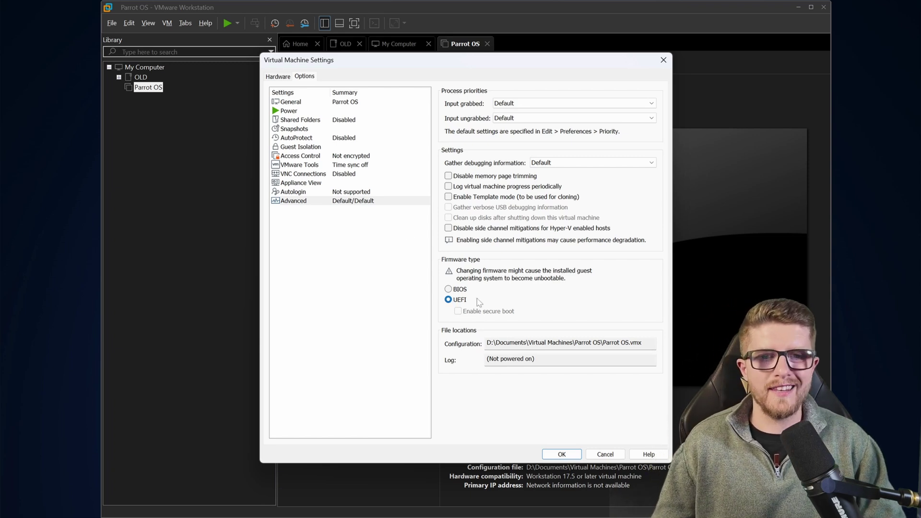
click(574, 457)
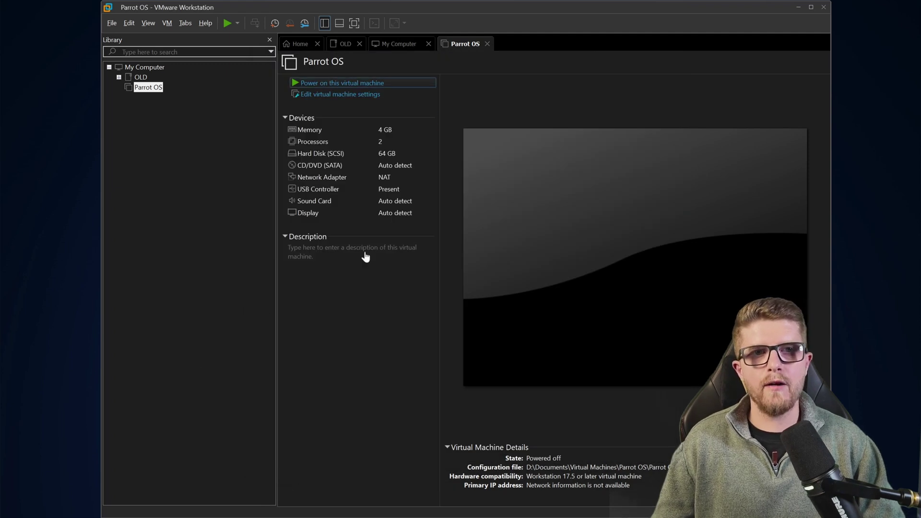
Power on the Parrot OS virtual machine, dismiss the side channel hint, agree to connecting sata0:1 at every power-on, and maximize the window
key(ctrl+b)
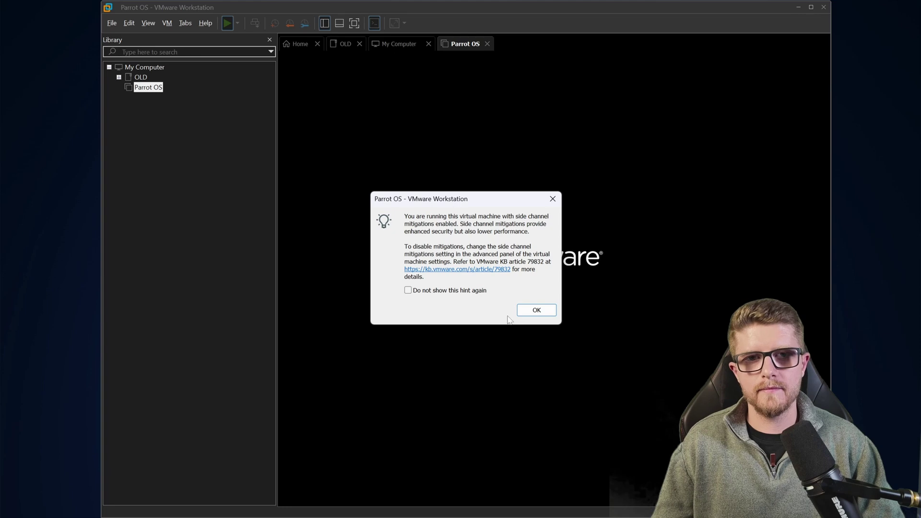
click(536, 310)
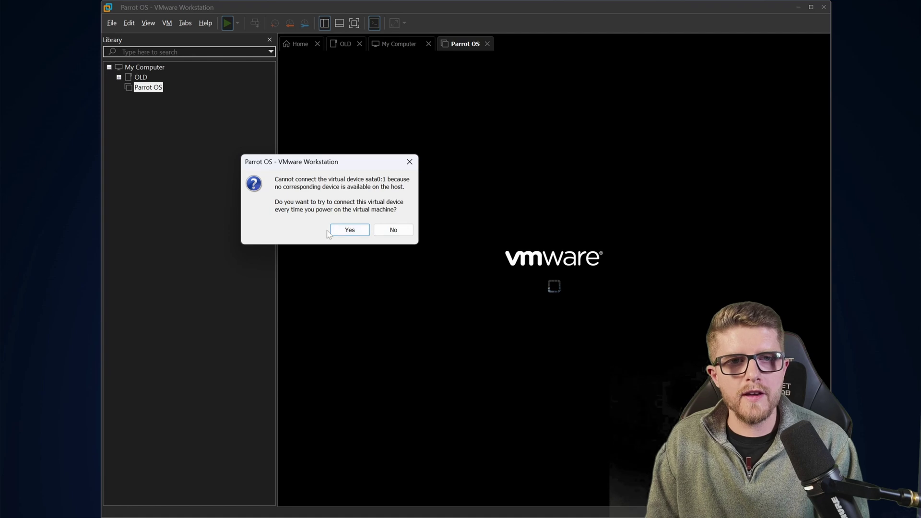
click(338, 232)
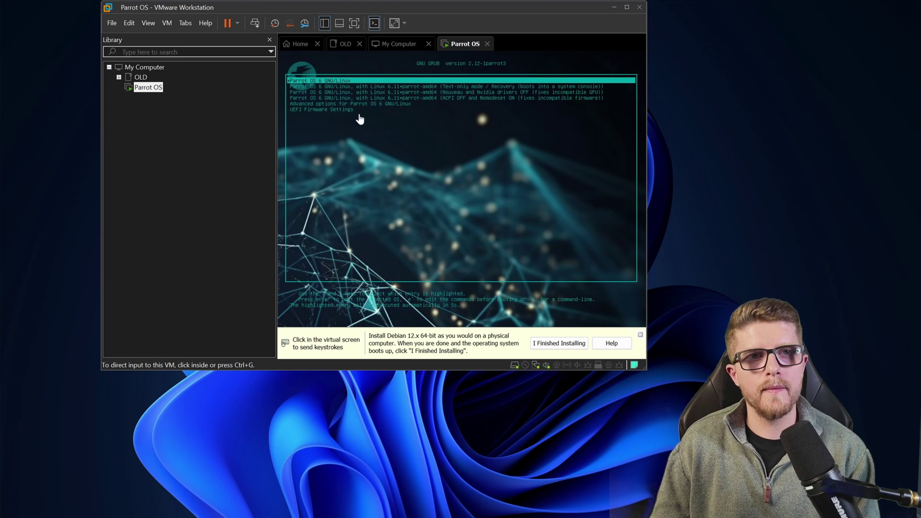
drag(508, 9, 508, 1)
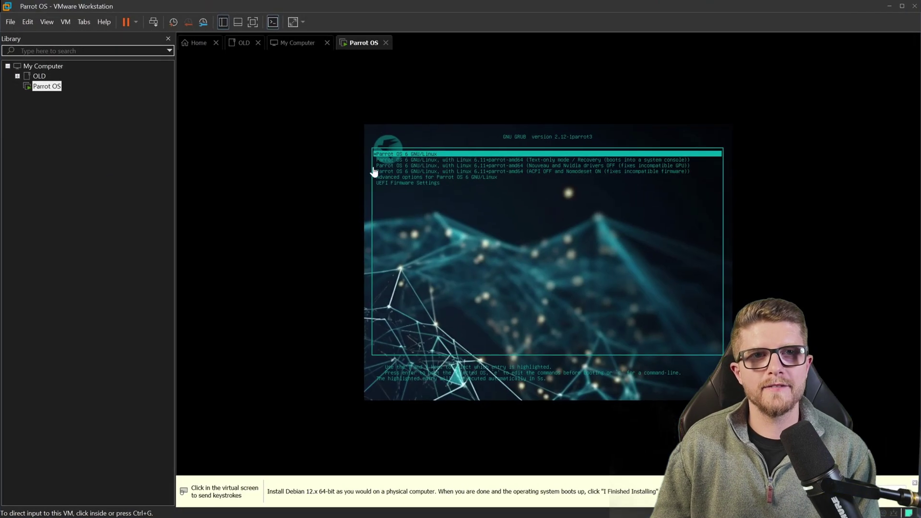
Direct mouse and keyboard input into the virtual machine and release it back to the host, twice
click(436, 246)
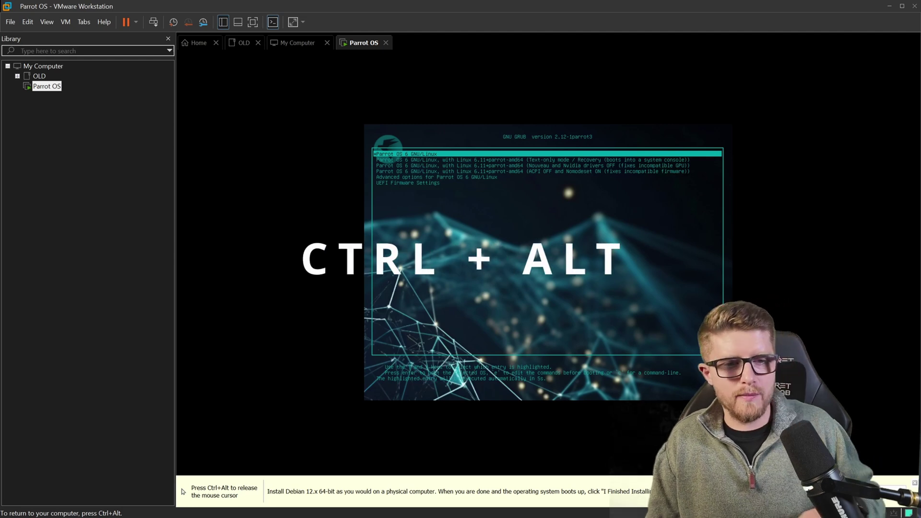
key(ctrl+alt)
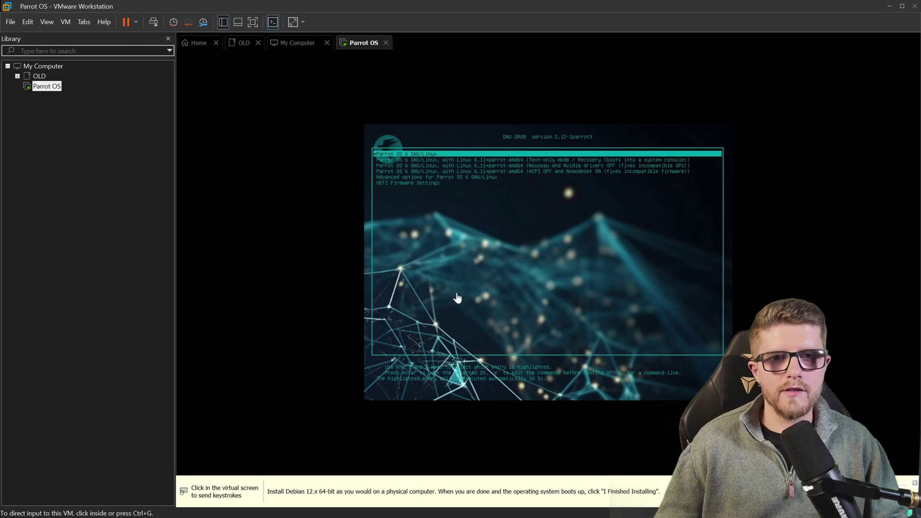
click(457, 297)
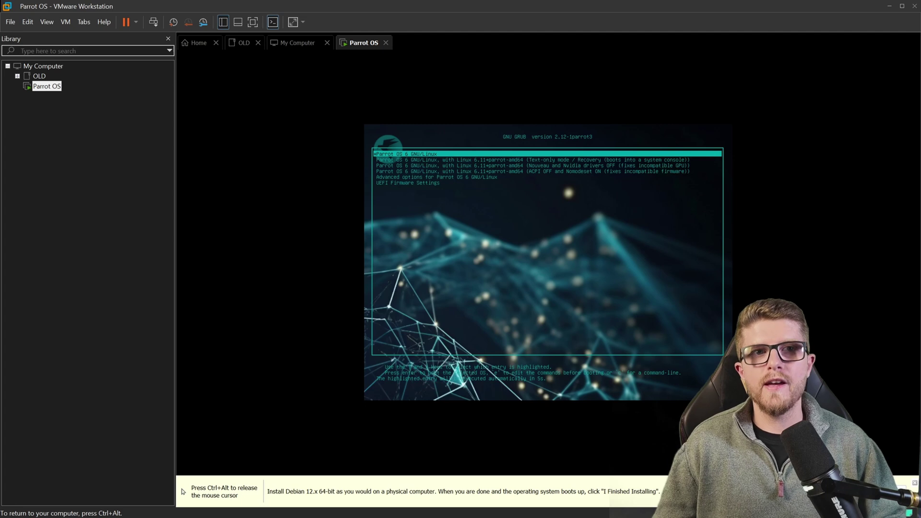
key(ctrl+alt)
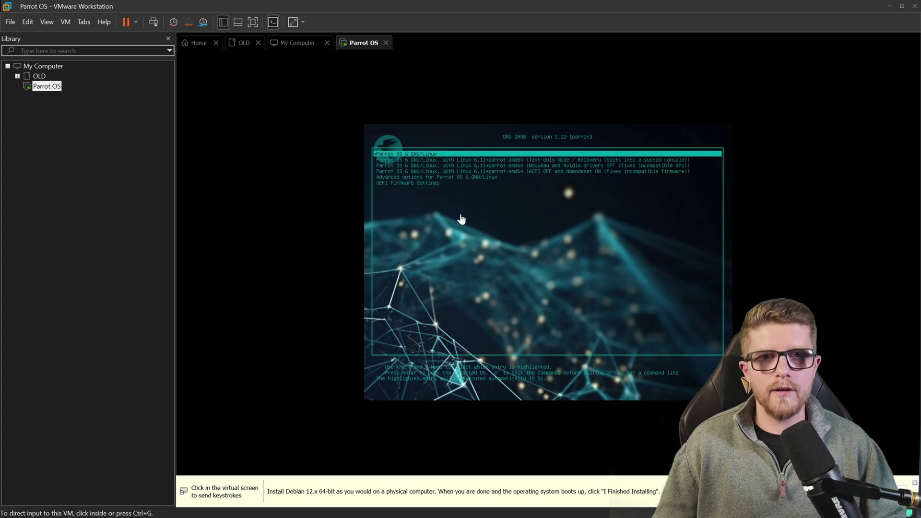
Step through the GRUB boot entries, boot Parrot OS 6 GNU/Linux, and switch the virtual machine to full screen
click(507, 228)
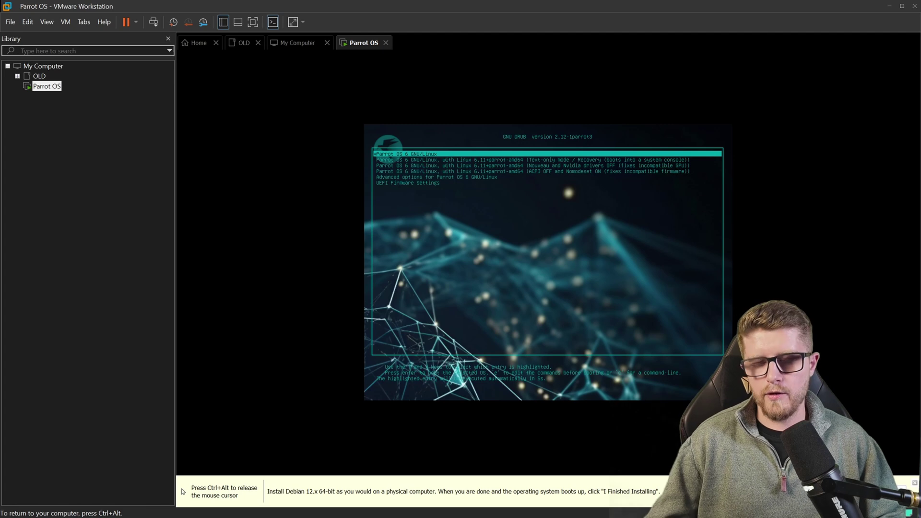
key(Down)
key(Up)
key(Down)
key(Down)
key(Down)
key(Down)
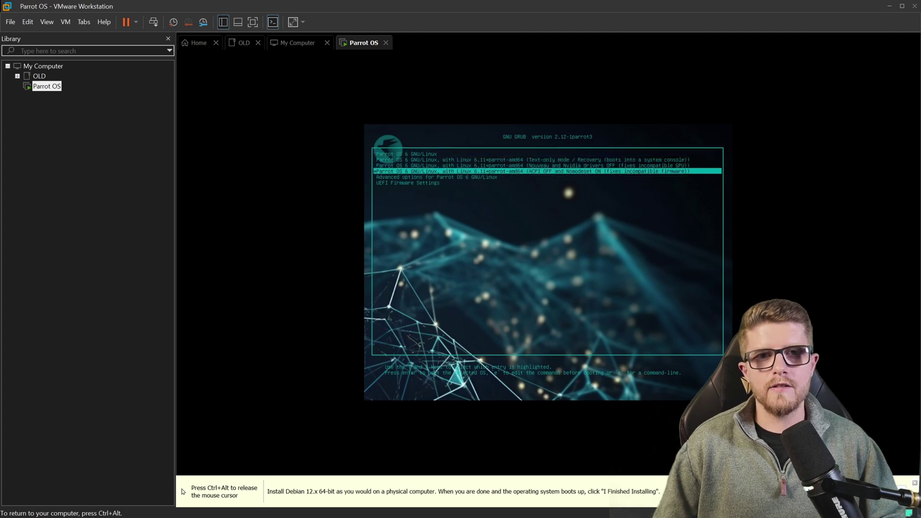
key(Up)
key(Up)
key(Up)
key(Up)
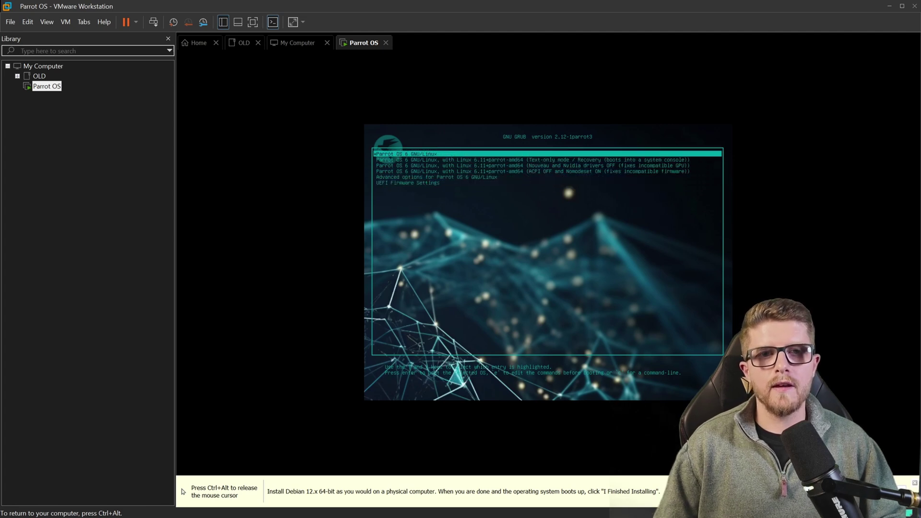
key(Return)
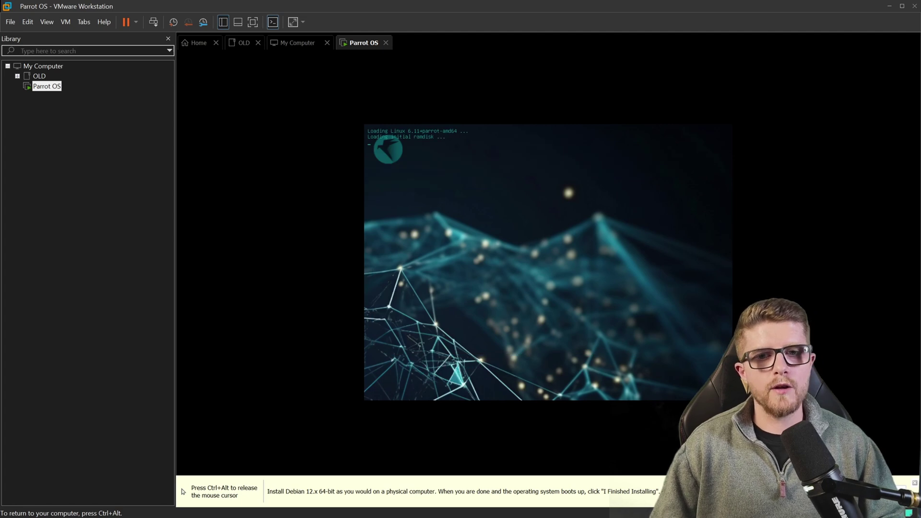
key(ctrl+alt+Return)
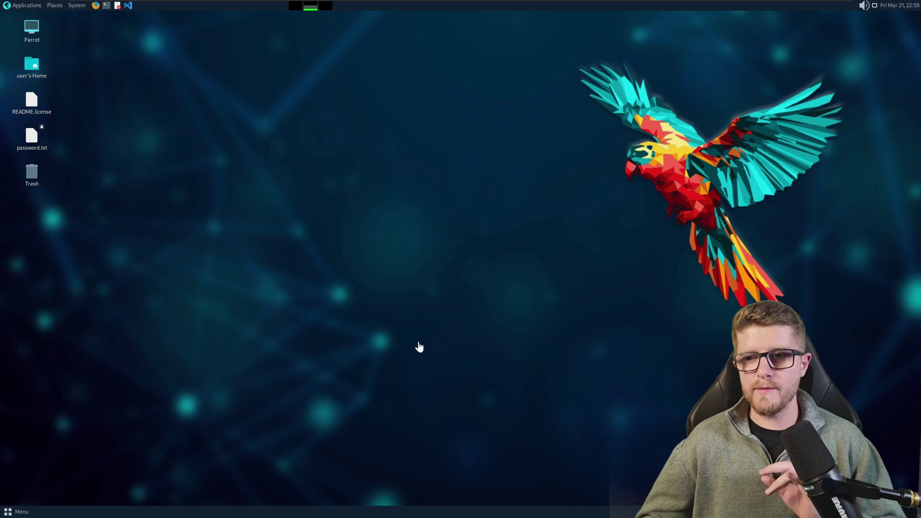
Browse the installed tools in the Pentesting category of Parrot's application menu, then close it
click(21, 512)
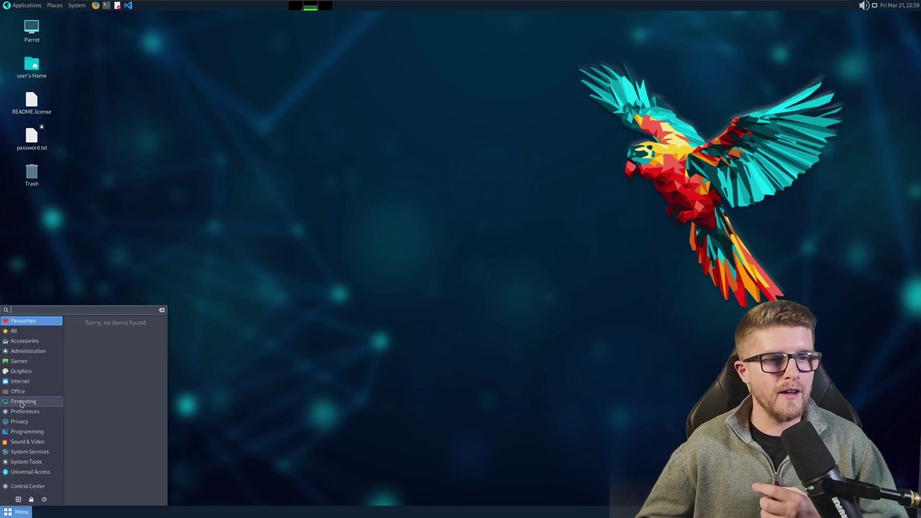
click(21, 403)
scroll(125, 405, down, 5)
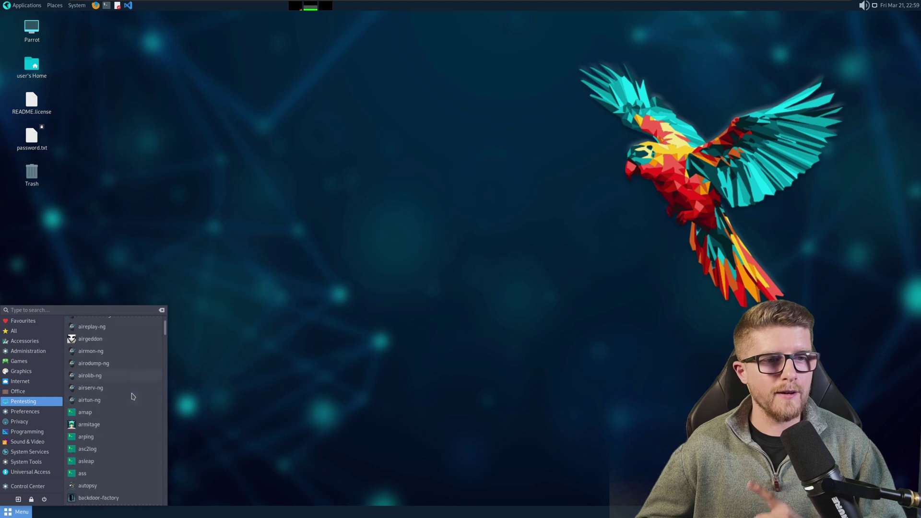
scroll(123, 410, down, 8)
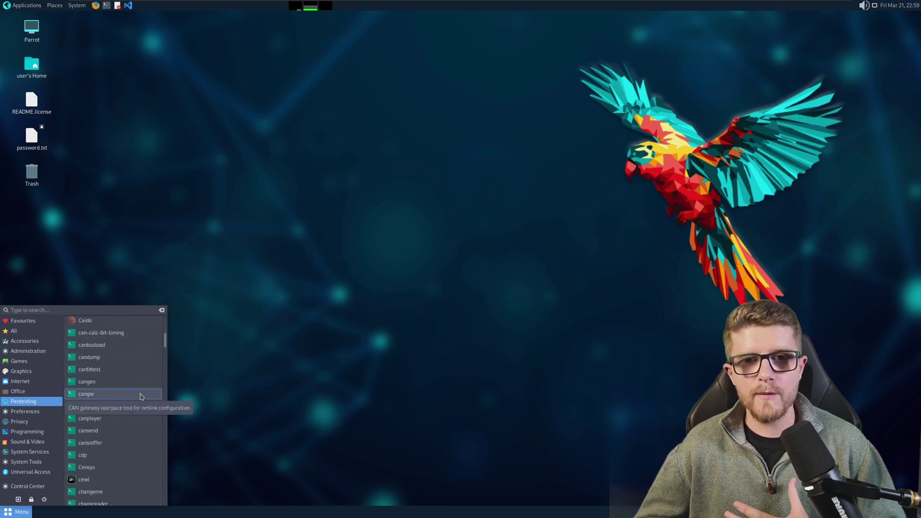
click(290, 221)
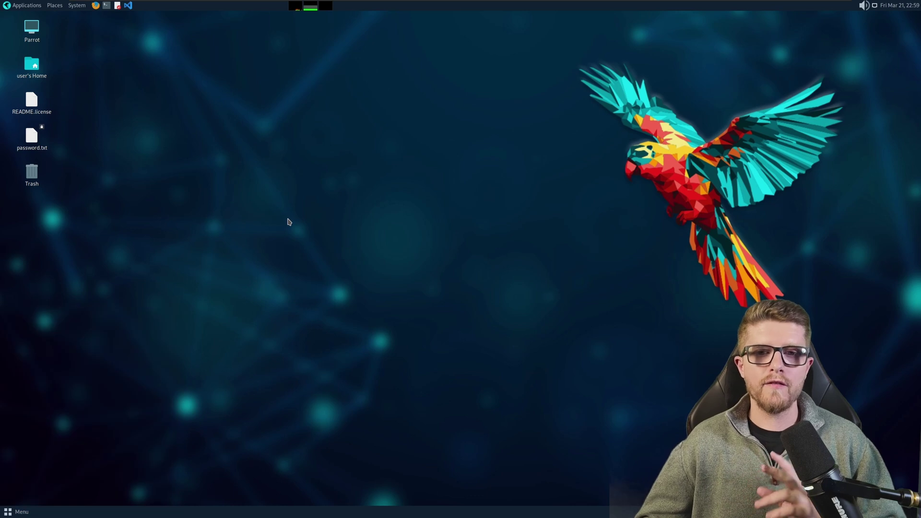
Open a Parrot terminal, place it nearer the middle of the desktop, and run "sudo apt update"
click(107, 5)
drag(124, 23, 283, 173)
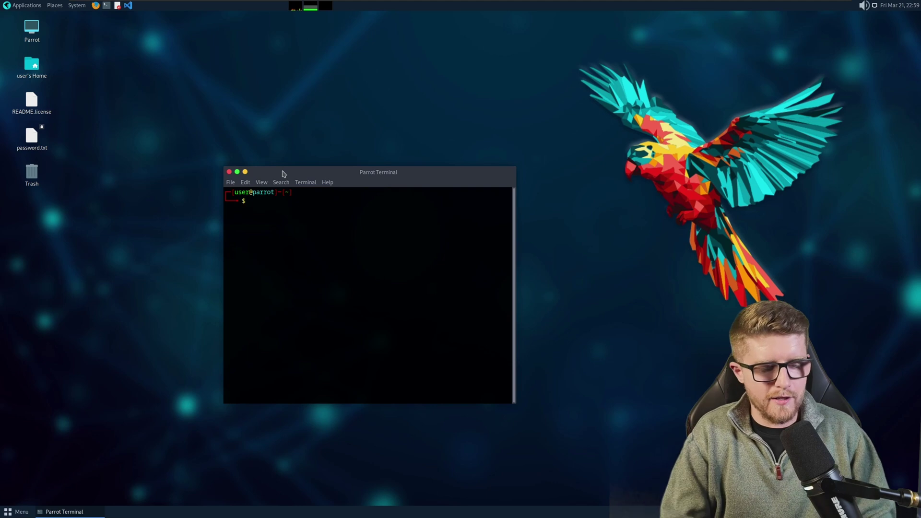
text(sudp)
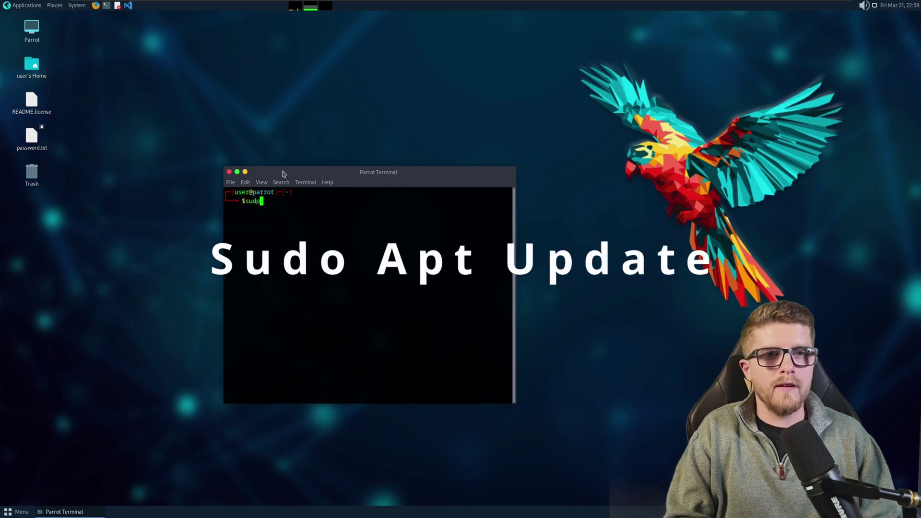
key(BackSpace)
text(o a)
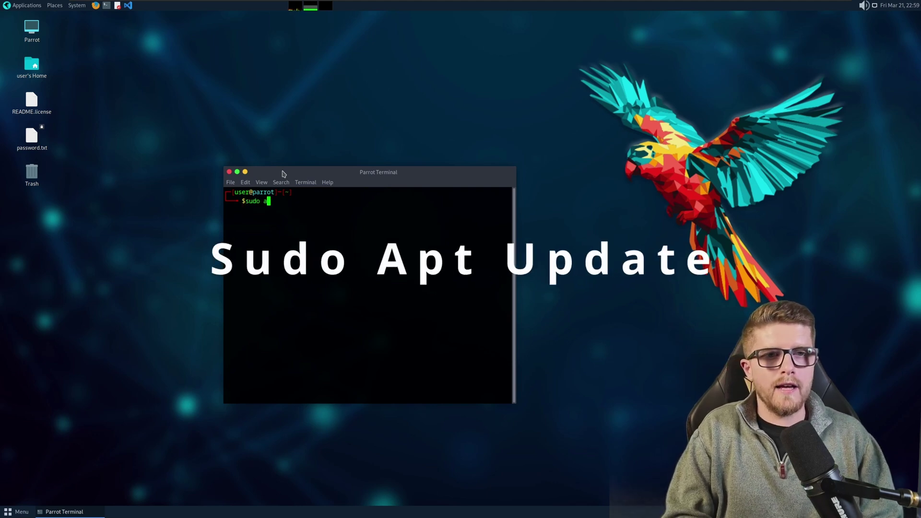
text(pt update)
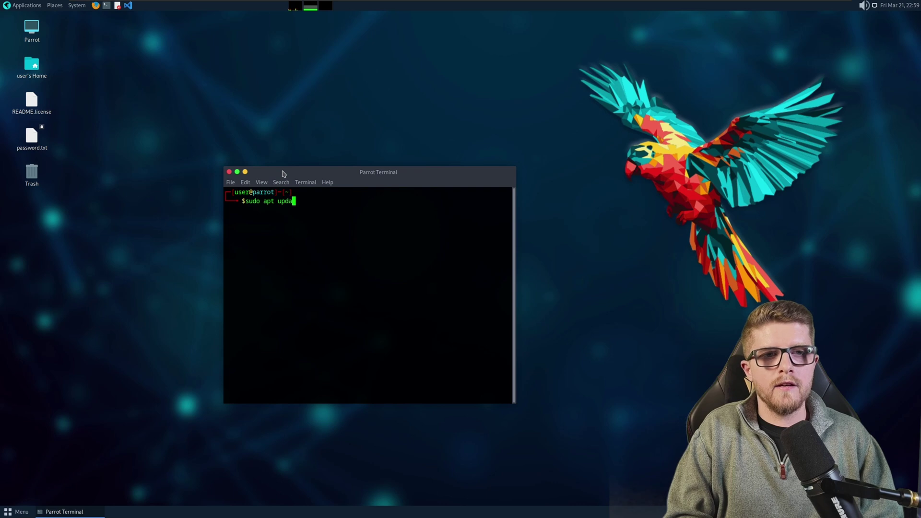
key(Return)
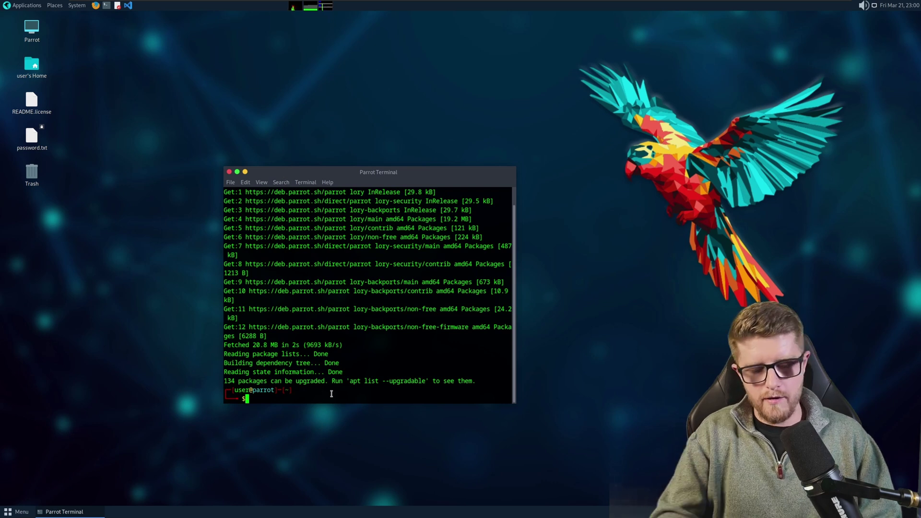
Run "sudo apt upgrade" in the terminal and confirm the package upgrade with Y
text(sudo ap)
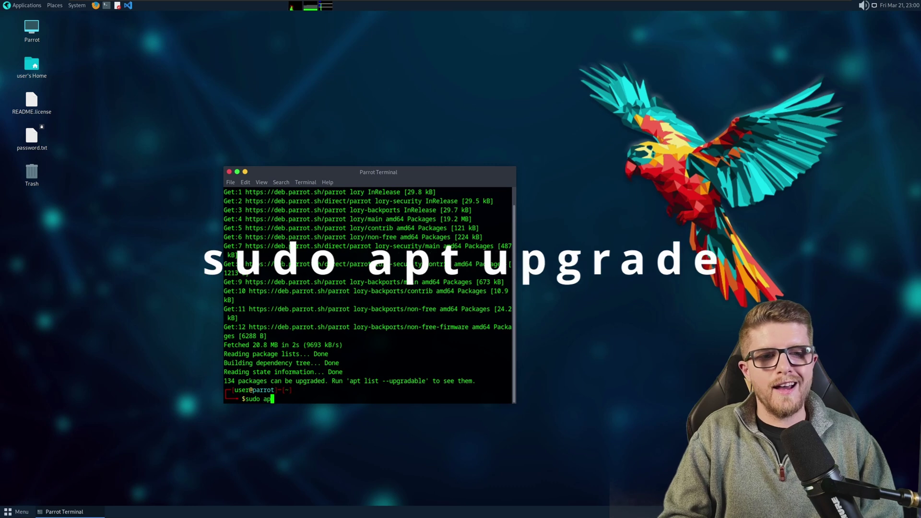
text(t upgr)
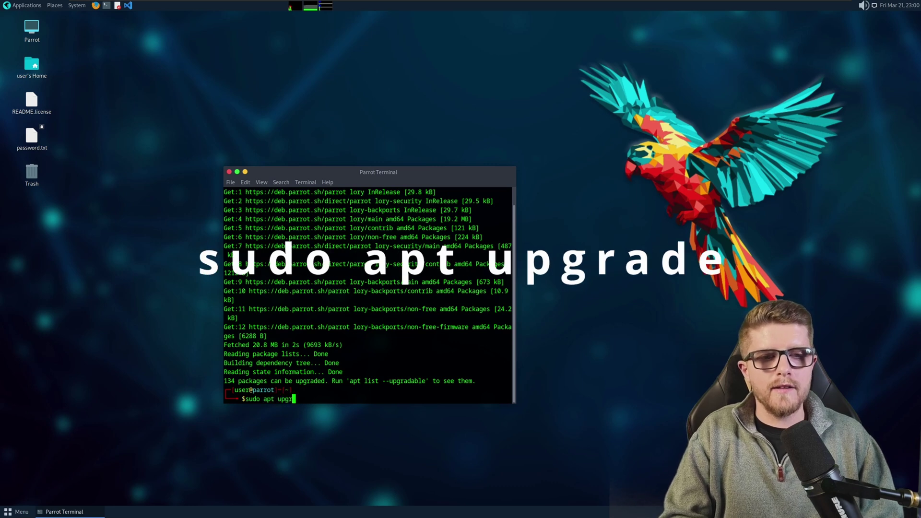
text(ade)
key(Return)
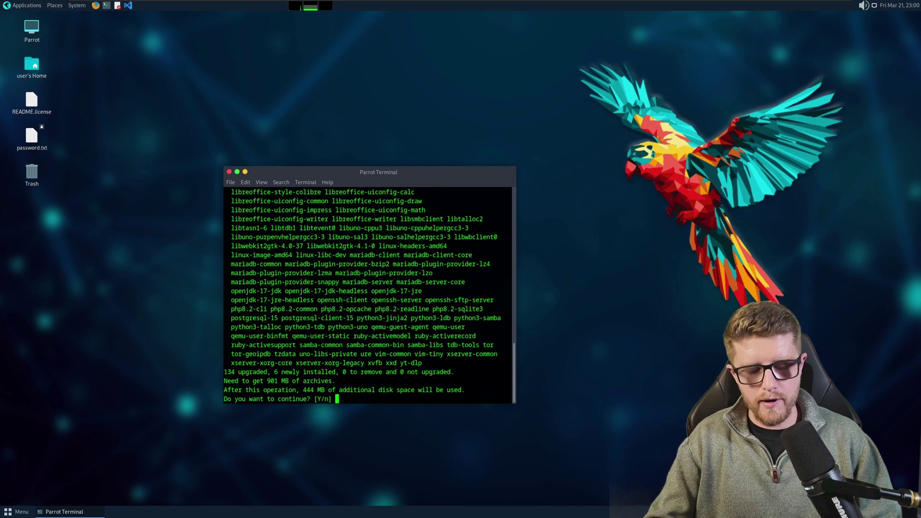
text(Y)
key(Return)
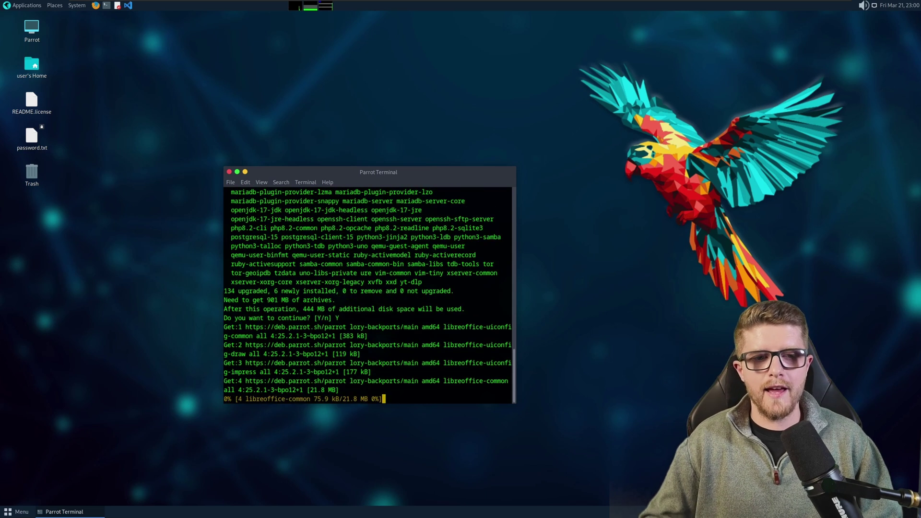